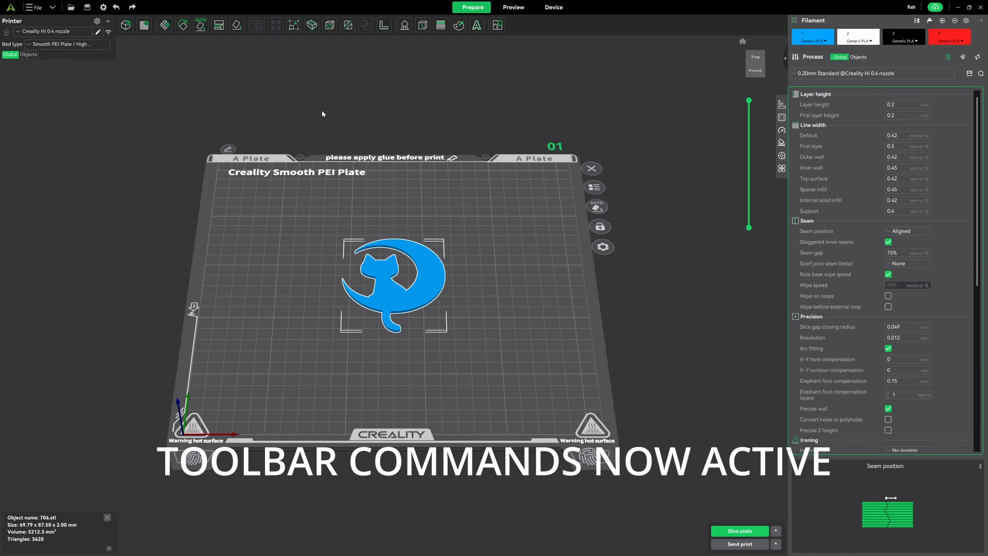
# Drill a circular hole with a 2.50 mm radius along the normal direction through the upper part of the crescent moon.
pyautogui.click(330, 26)
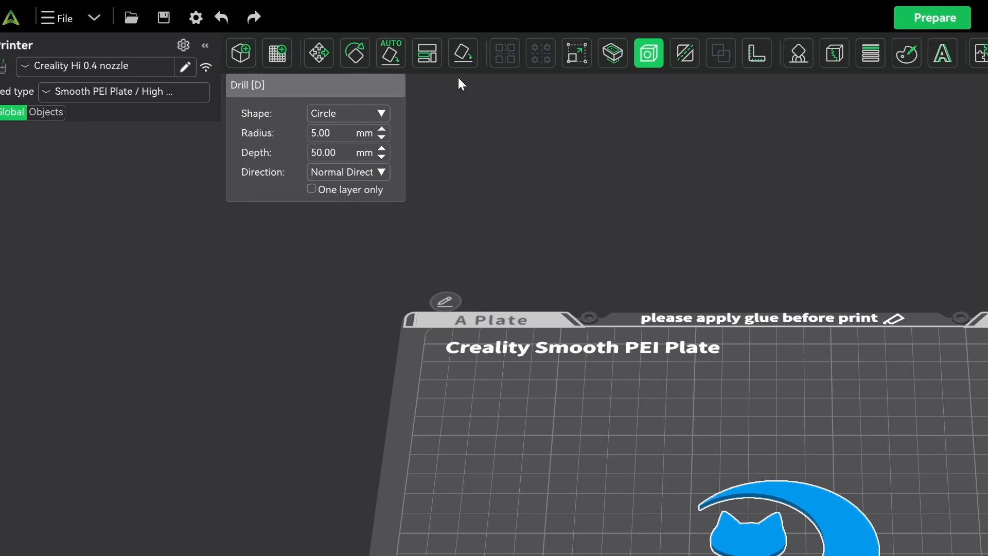
pyautogui.click(381, 112)
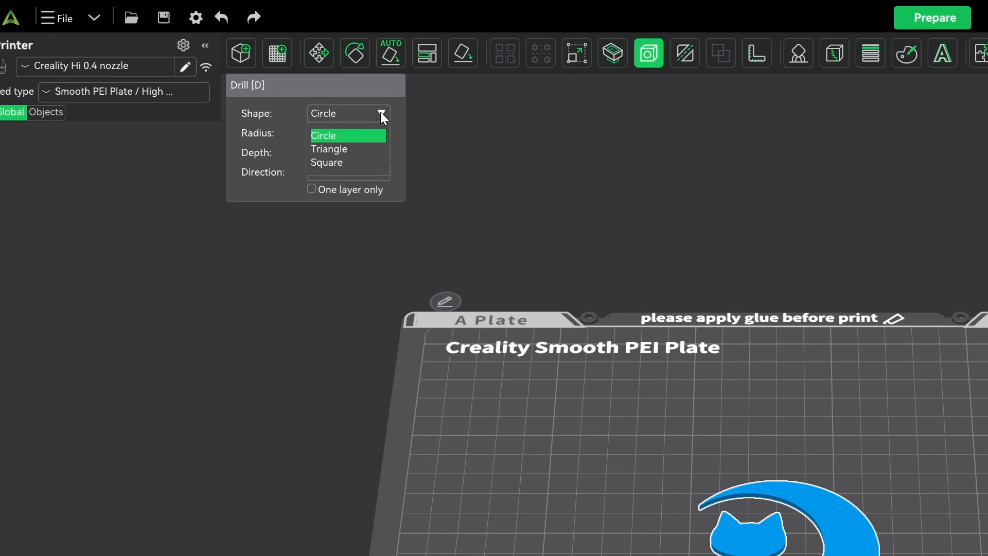
pyautogui.click(364, 89)
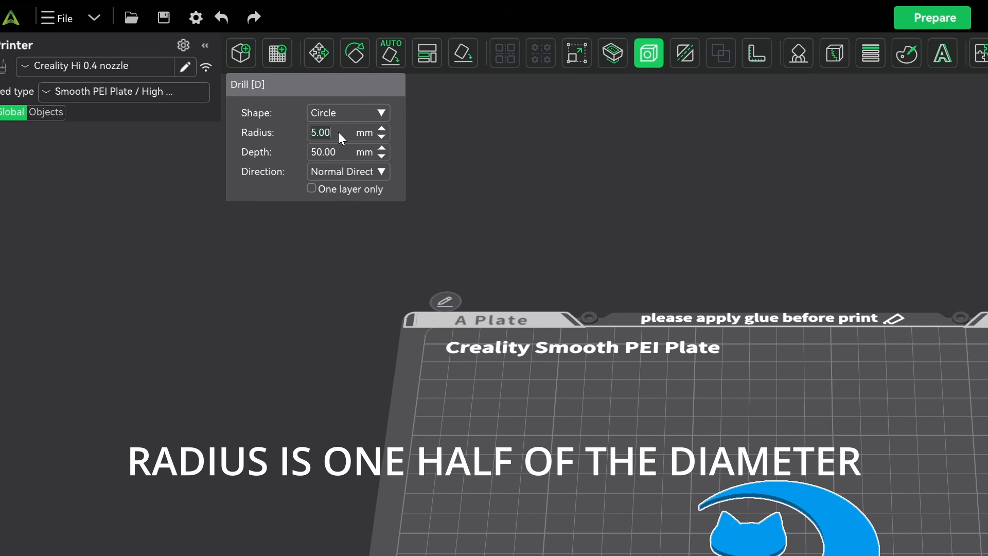
pyautogui.write('2.')
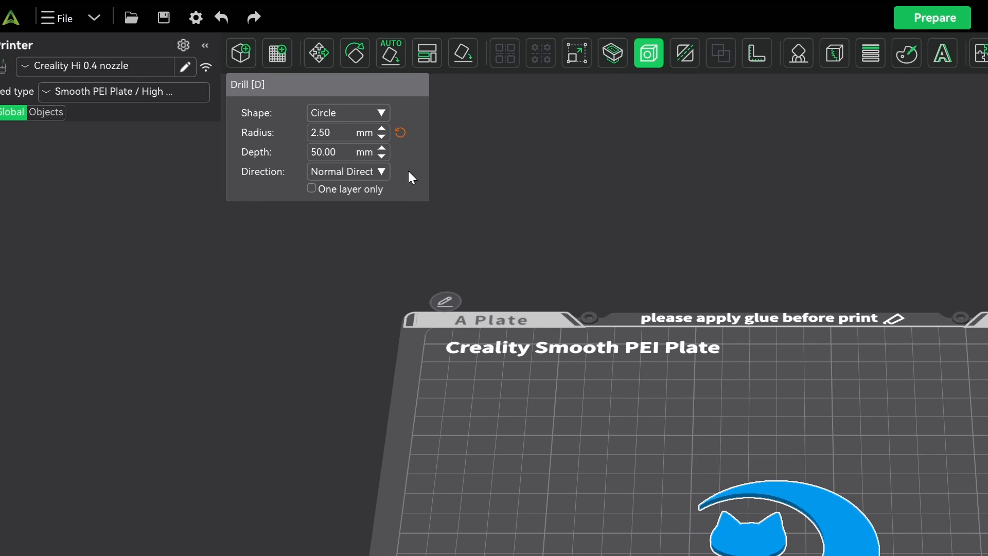
pyautogui.click(388, 175)
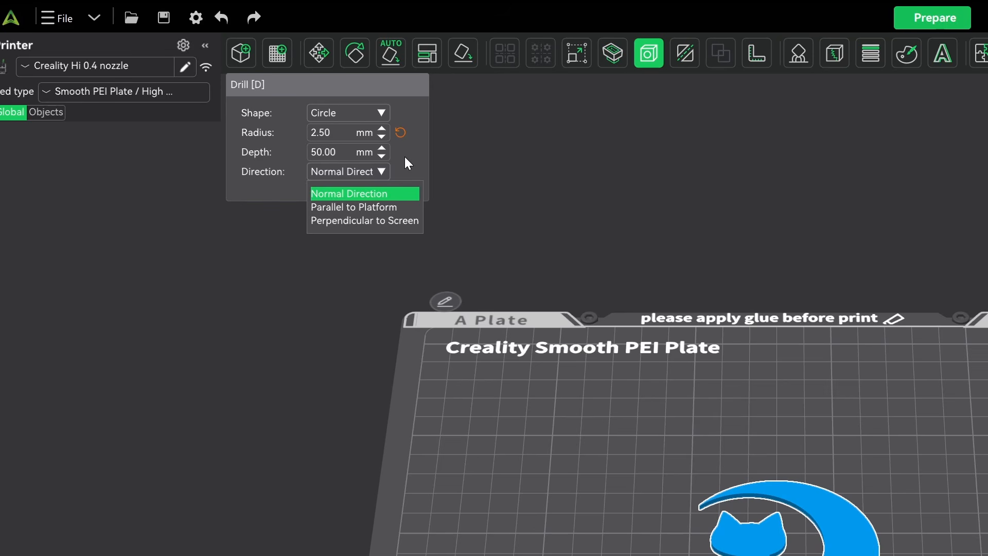
pyautogui.click(405, 158)
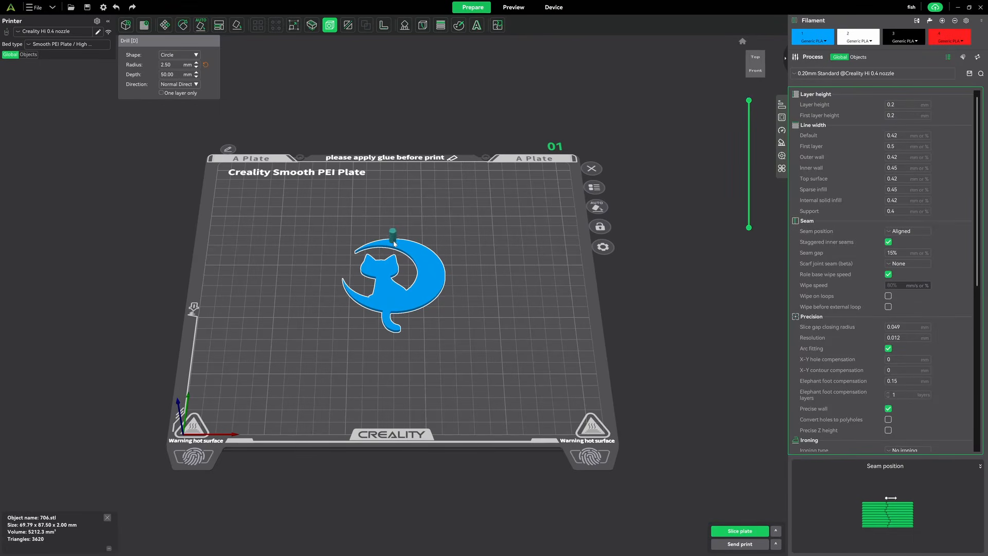
pyautogui.scroll(5, 392, 252)
pyautogui.scroll(2, 400, 240)
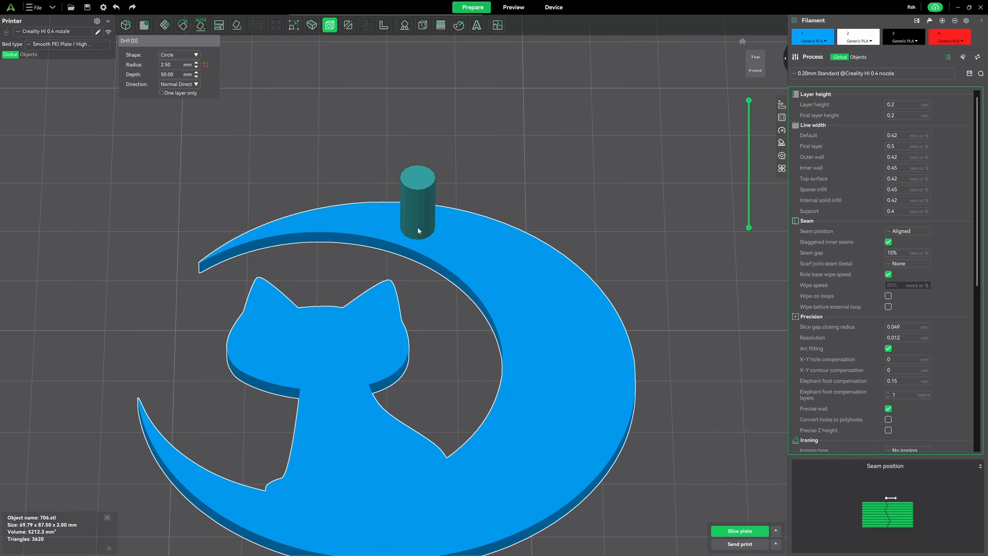
pyautogui.click(418, 227)
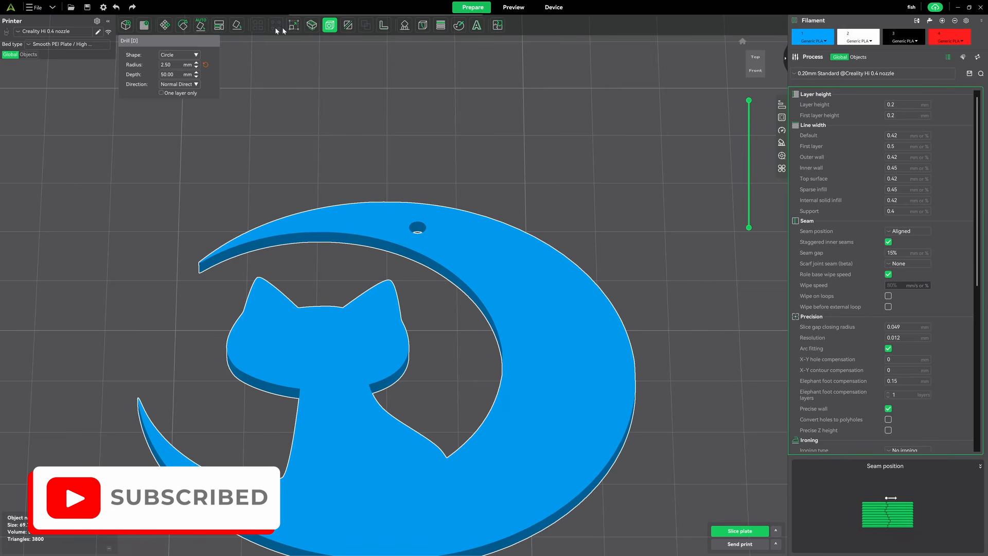
pyautogui.click(329, 25)
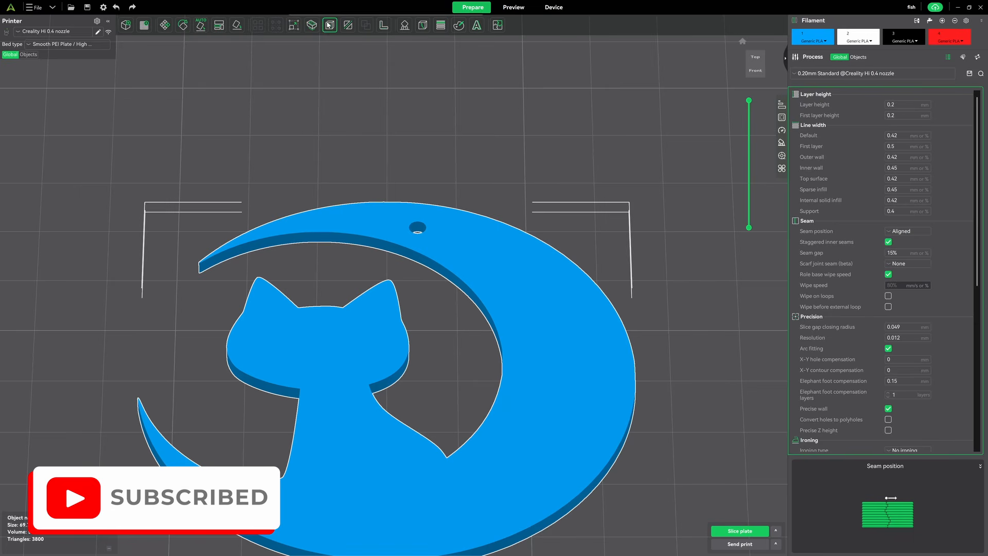
# Examine the drilled hole in the crescent moon from the top view.
pyautogui.click(755, 58)
pyautogui.scroll(-2, 530, 103)
pyautogui.scroll(3, 512, 144)
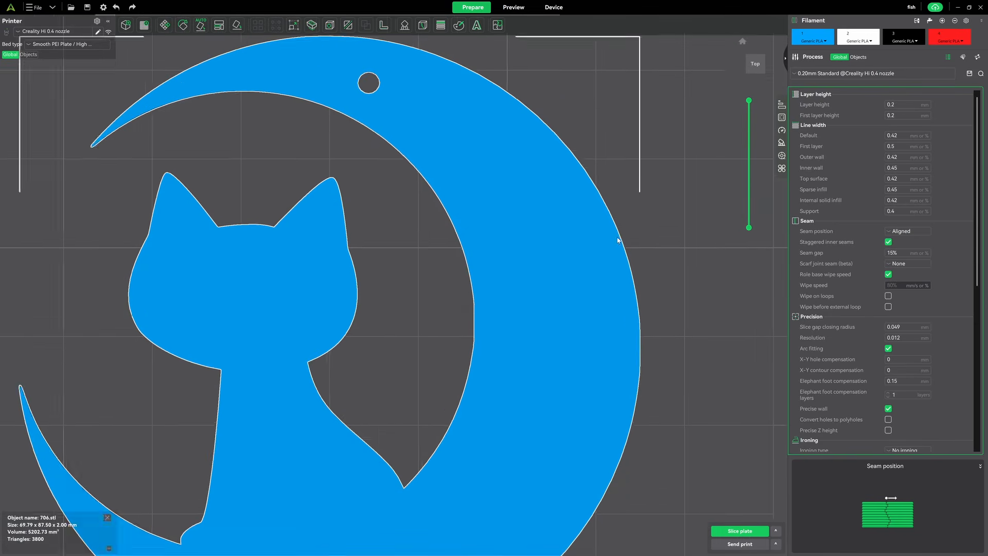
pyautogui.scroll(-3, 512, 144)
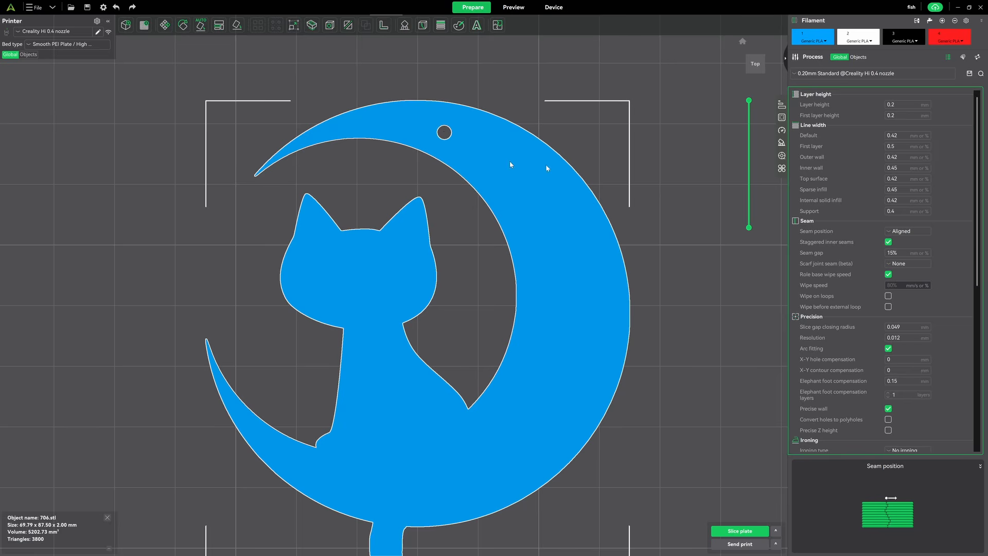
pyautogui.click(721, 350)
pyautogui.scroll(2, 699, 399)
pyautogui.scroll(-3, 698, 399)
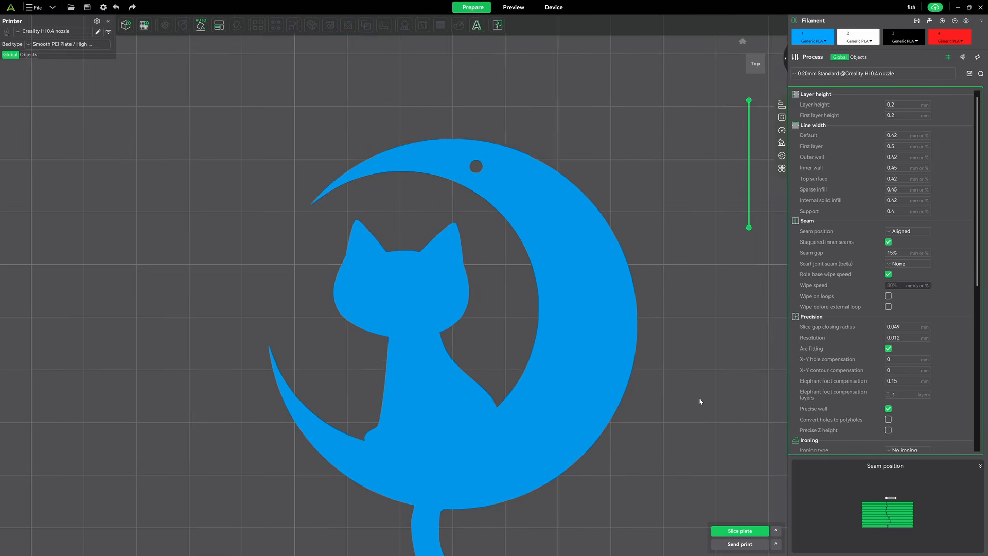
pyautogui.moveTo(210, 484); pyautogui.dragTo(205, 470)
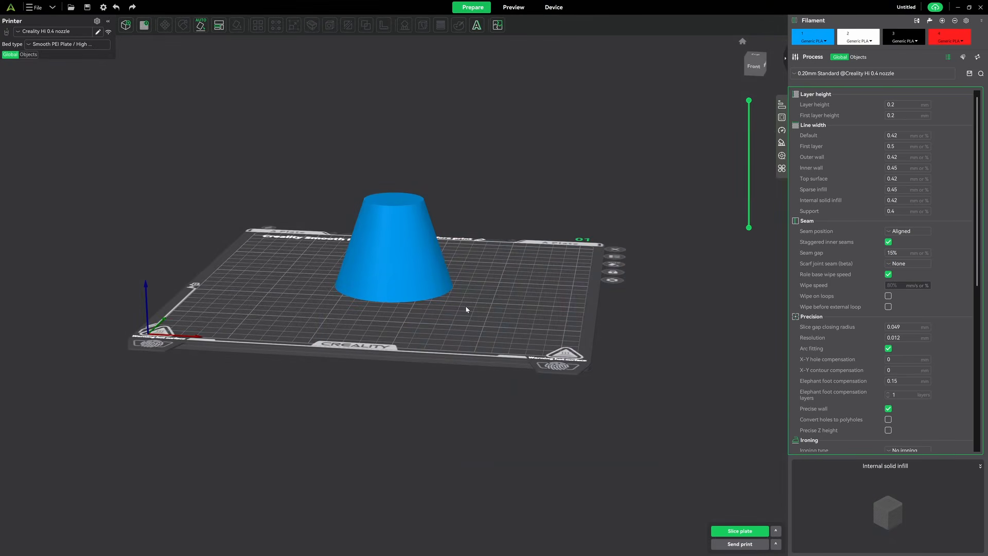
# Start the Drill tool on the truncated cone with a circular shape, 5 mm radius and normal direction.
pyautogui.moveTo(467, 309)
pyautogui.mouseDown()
pyautogui.moveTo(457, 325)
pyautogui.moveTo(489, 308)
pyautogui.moveTo(457, 319)
pyautogui.moveTo(466, 310)
pyautogui.mouseUp()
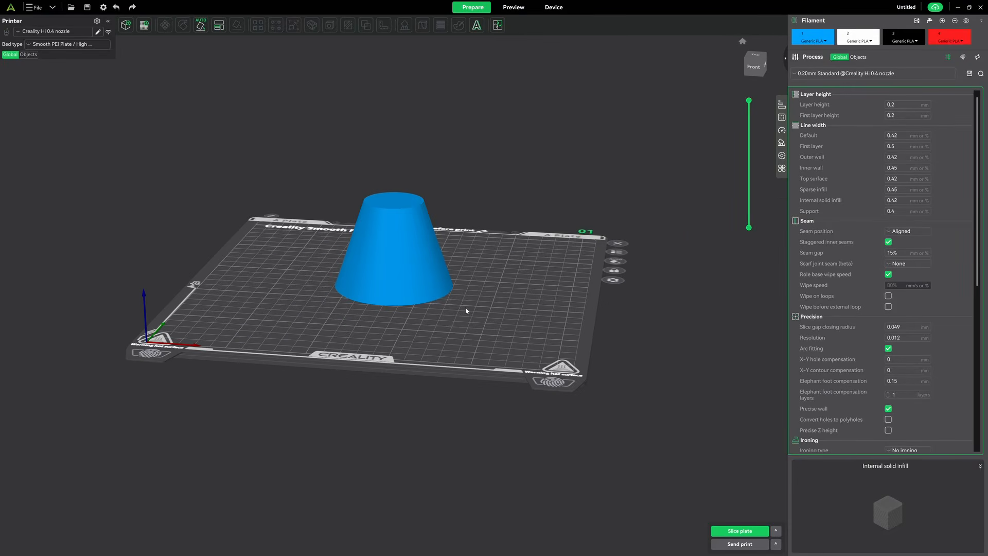
pyautogui.scroll(3, 302, 200)
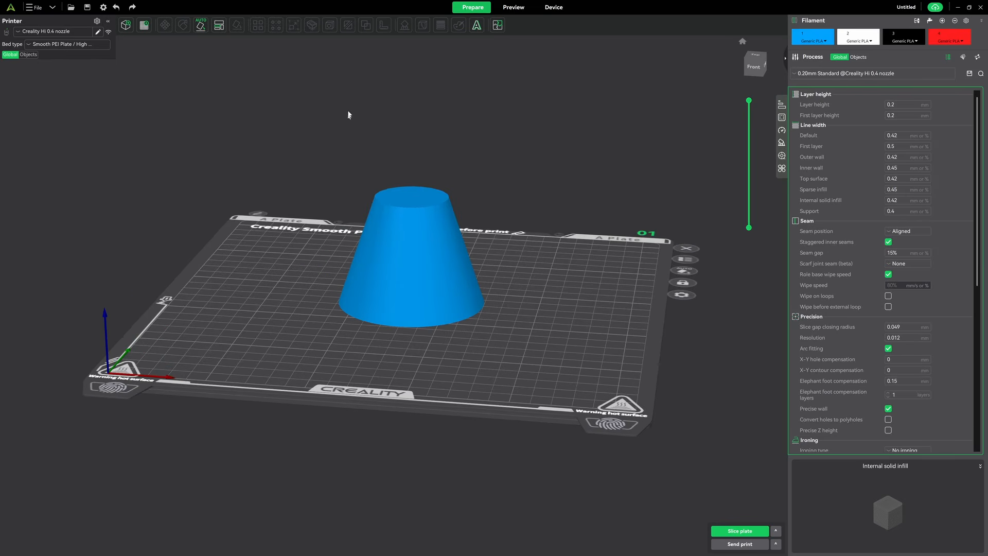
pyautogui.click(414, 258)
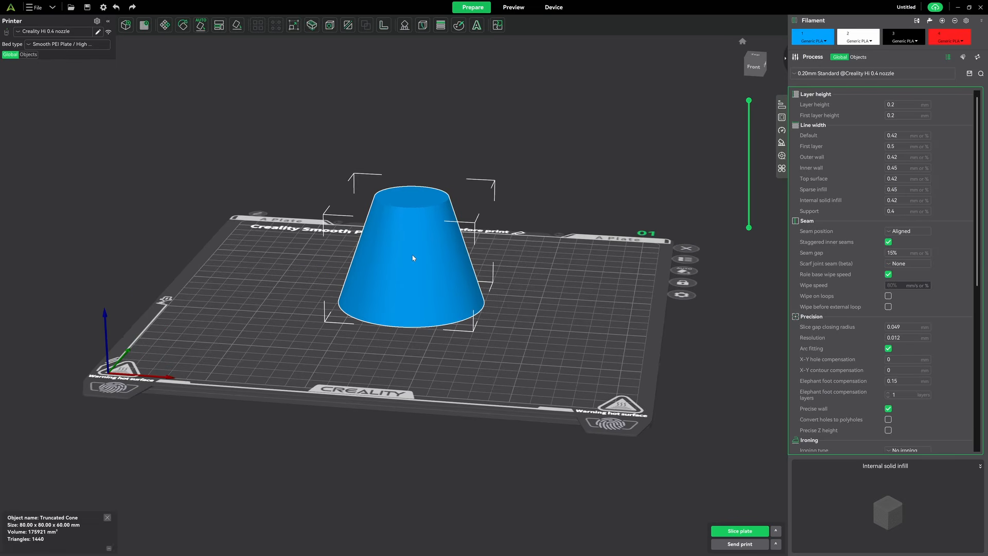
pyautogui.click(330, 26)
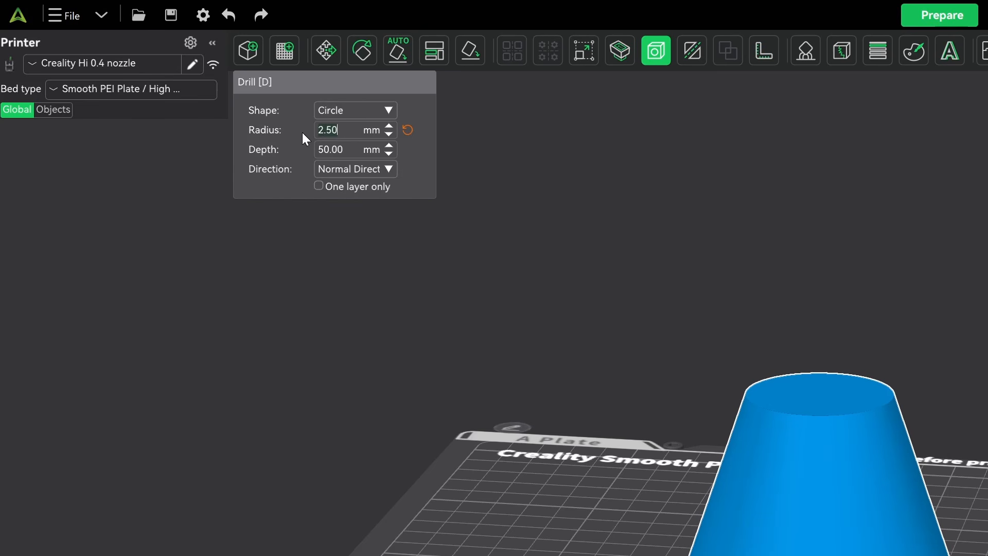
pyautogui.press('BackSpace')
pyautogui.press('BackSpace')
pyautogui.press('BackSpace')
pyautogui.press('BackSpace')
pyautogui.write('5')
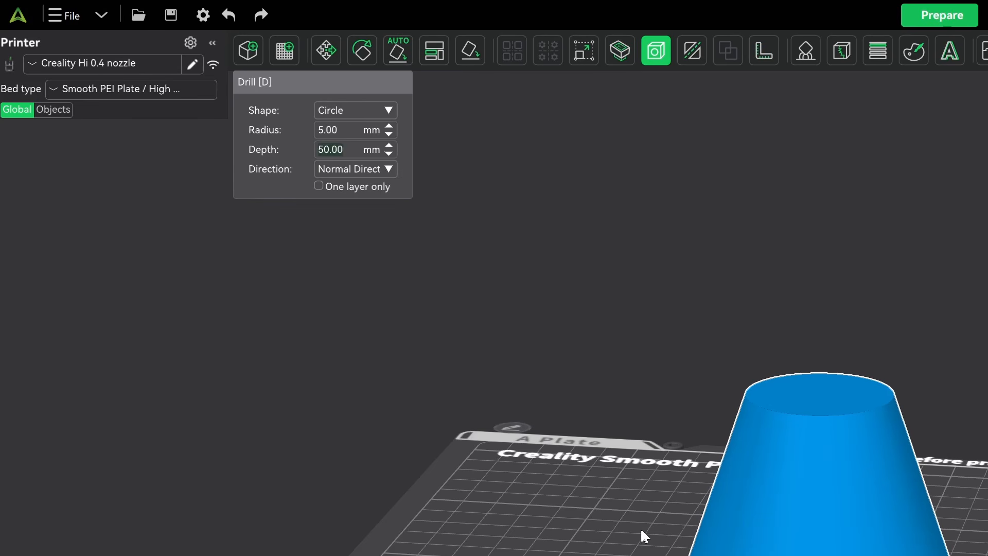
pyautogui.click(391, 166)
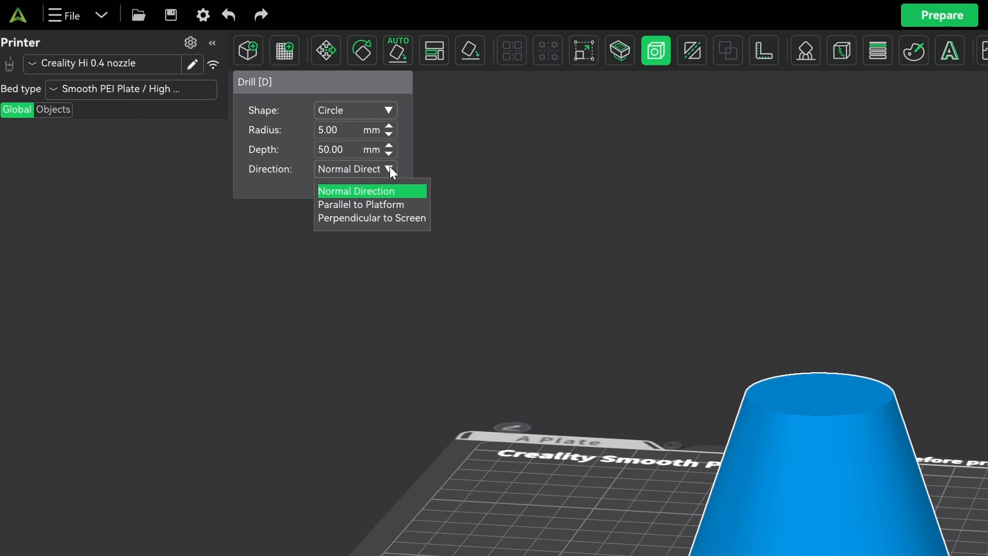
pyautogui.click(390, 166)
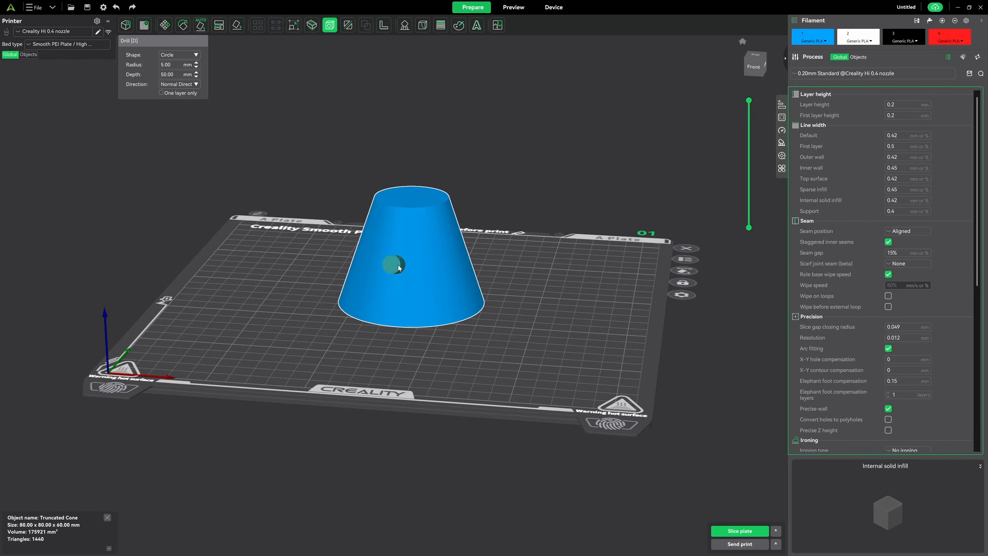
# Drill one circular hole into the cone's sloped side and another into the centre of its top face.
pyautogui.click(456, 260)
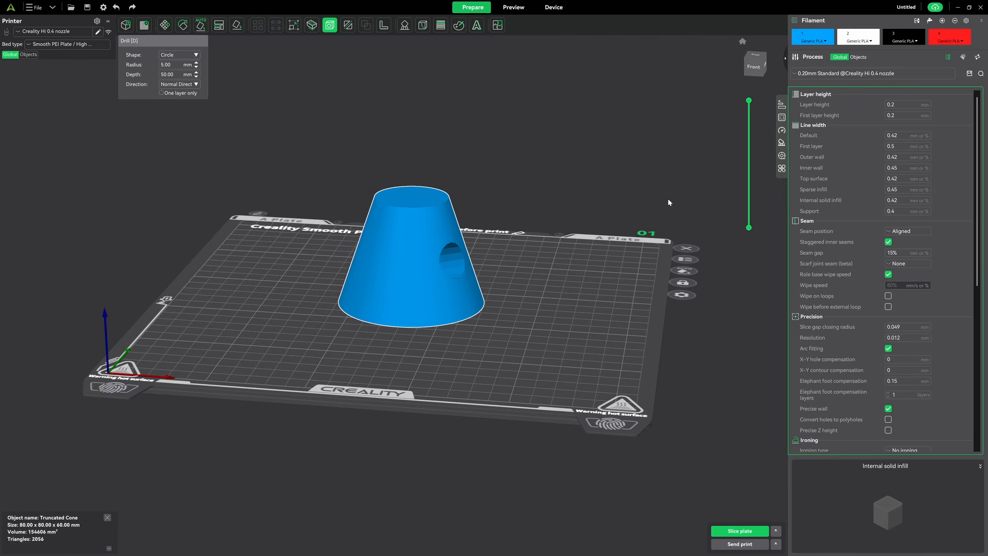
pyautogui.moveTo(476, 371); pyautogui.dragTo(449, 371)
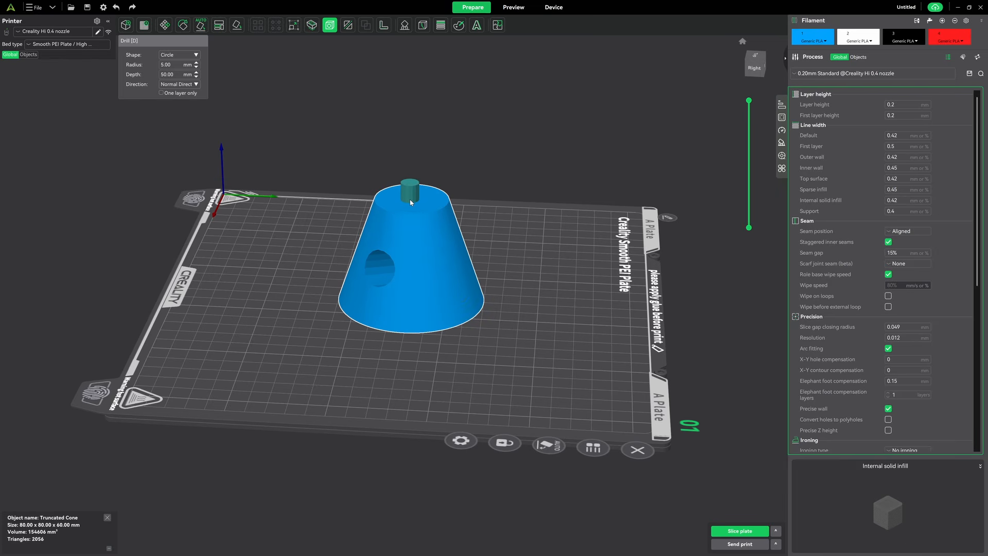
pyautogui.click(410, 205)
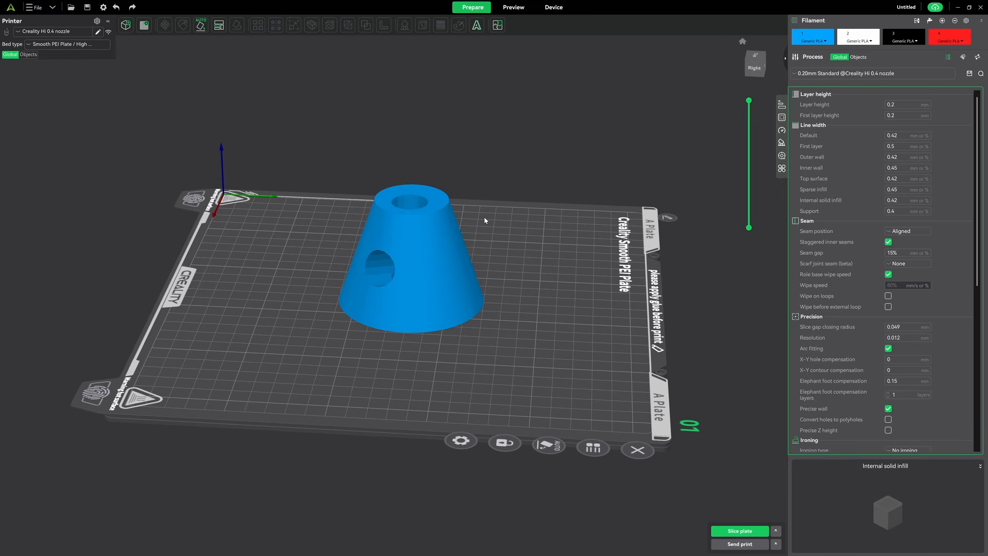
pyautogui.rightClick(484, 219)
pyautogui.click(481, 251)
pyautogui.moveTo(521, 224)
pyautogui.mouseDown()
pyautogui.moveTo(510, 256)
pyautogui.moveTo(520, 240)
pyautogui.mouseUp()
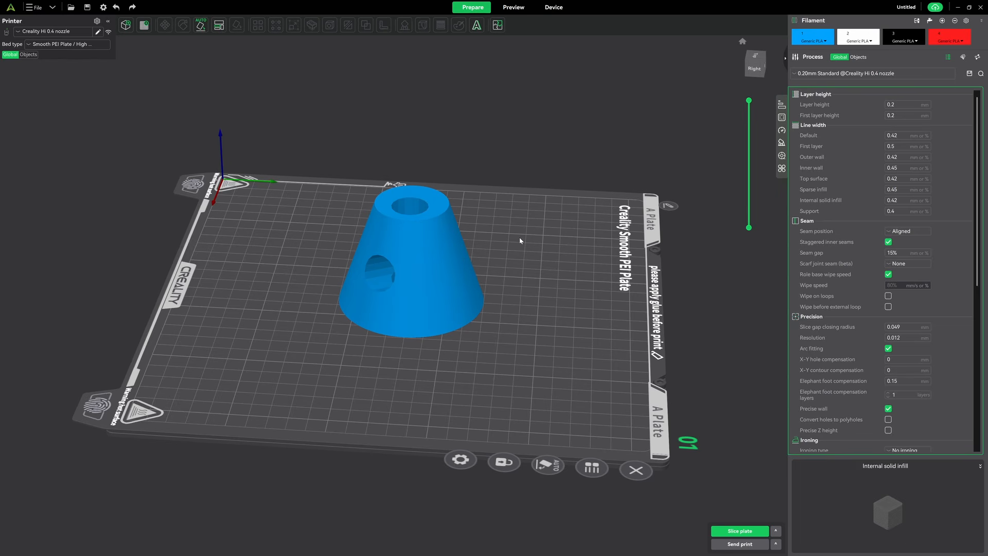
# Undo the circular holes and drill triangular holes of 5 mm radius into the cone's top face and side.
pyautogui.hotkey('ctrl', 'a')
pyautogui.press('d')
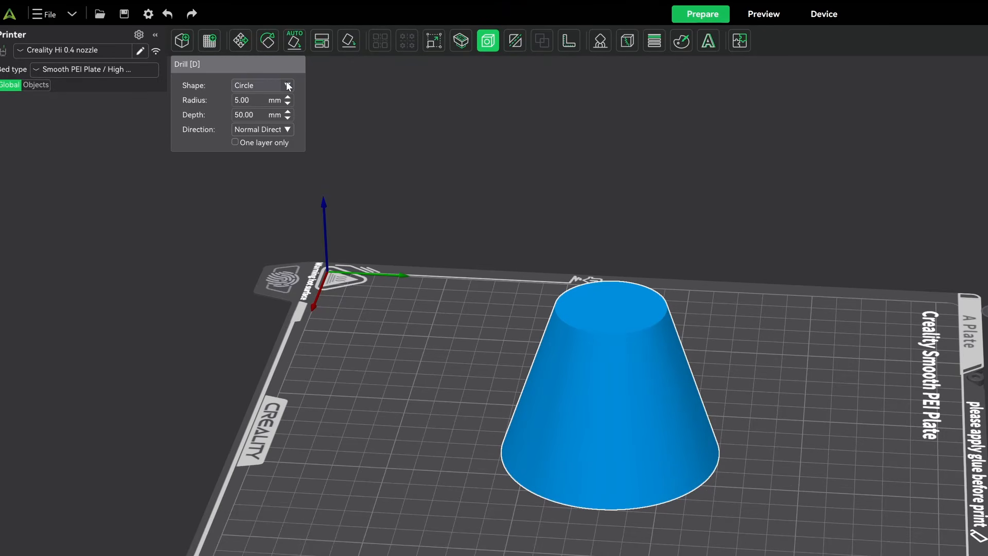
pyautogui.click(288, 86)
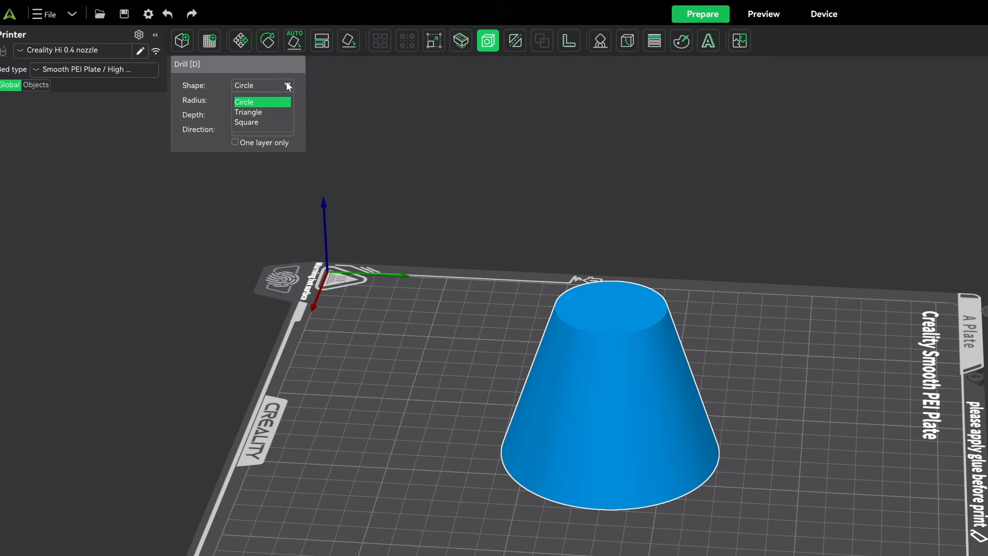
pyautogui.click(251, 109)
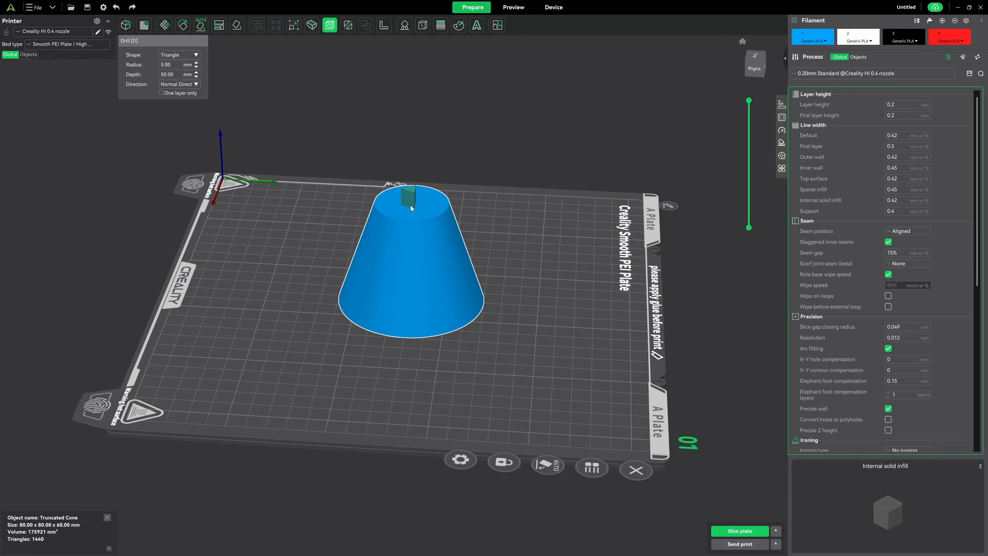
pyautogui.click(411, 208)
pyautogui.moveTo(497, 254); pyautogui.dragTo(469, 258)
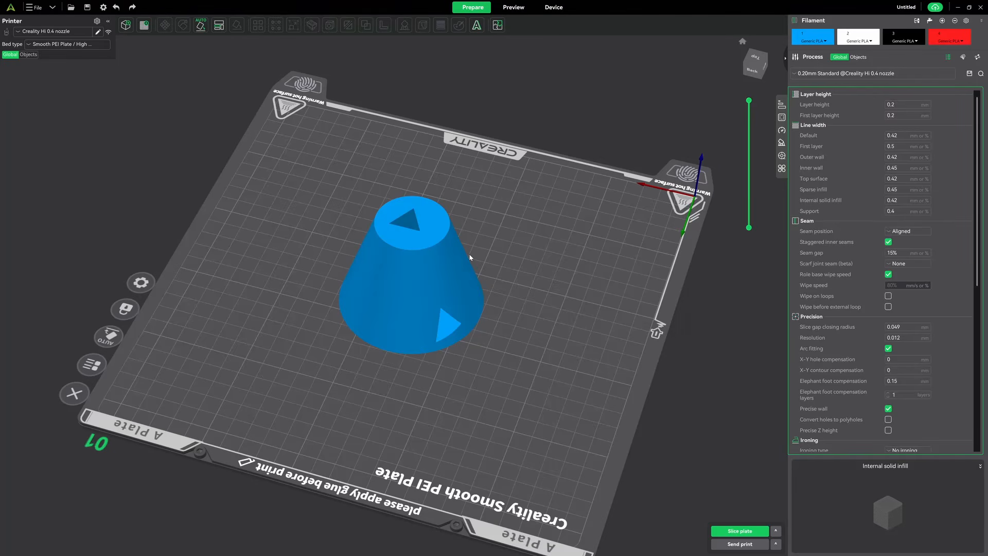
# Undo the triangular holes and drill square holes of 5 mm radius into the cone's top face and side.
pyautogui.hotkey('ctrl', 'z')
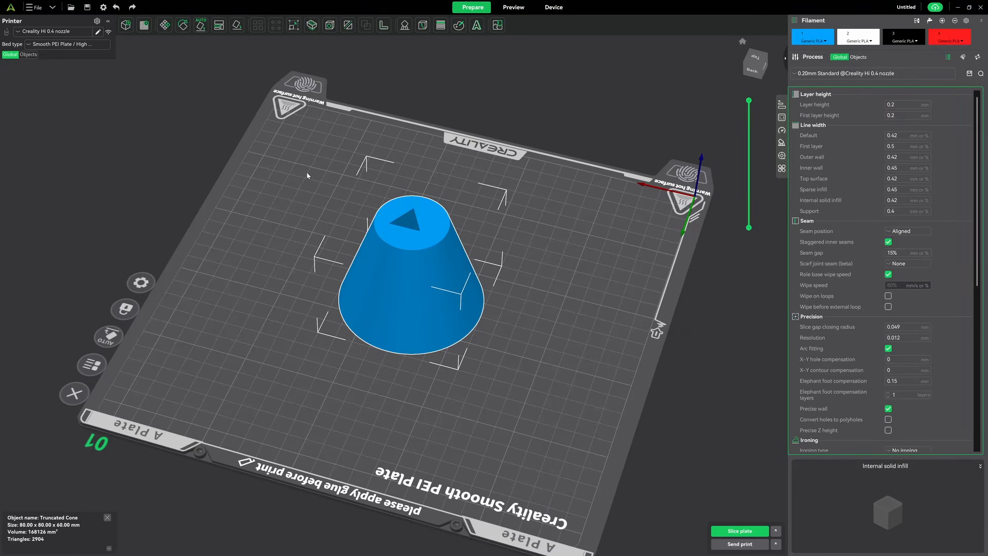
pyautogui.press('d')
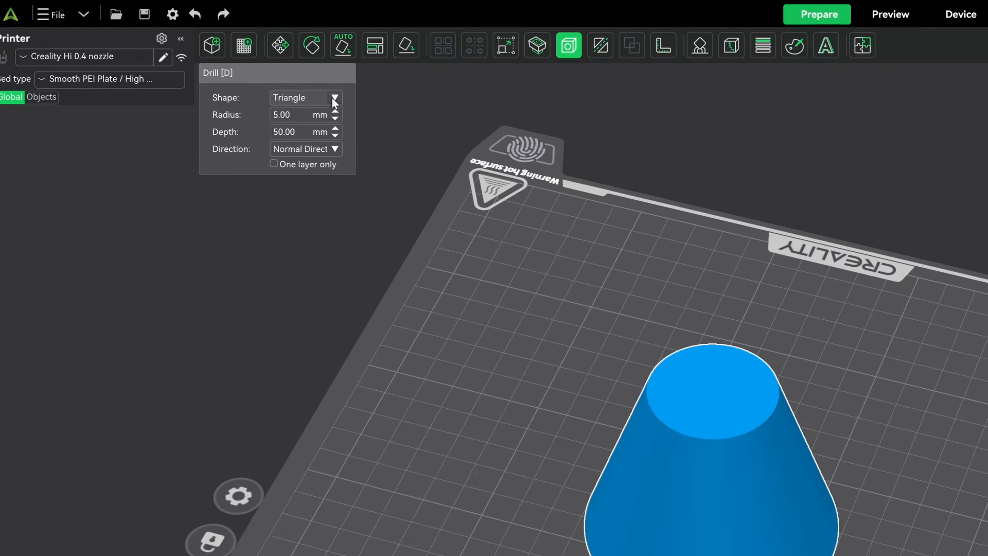
pyautogui.click(332, 98)
pyautogui.click(298, 140)
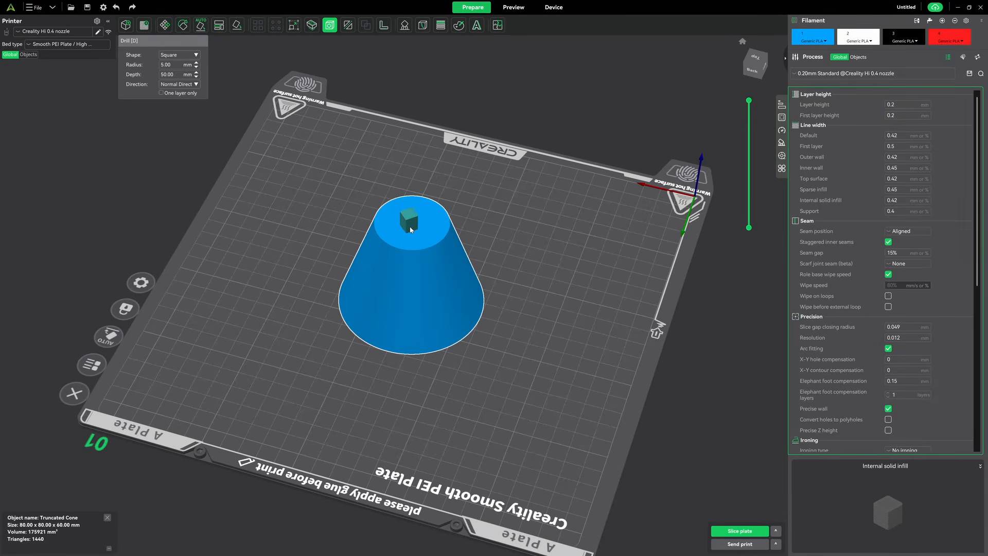
pyautogui.click(412, 226)
pyautogui.moveTo(488, 215)
pyautogui.mouseDown()
pyautogui.moveTo(487, 235)
pyautogui.moveTo(483, 218)
pyautogui.mouseUp()
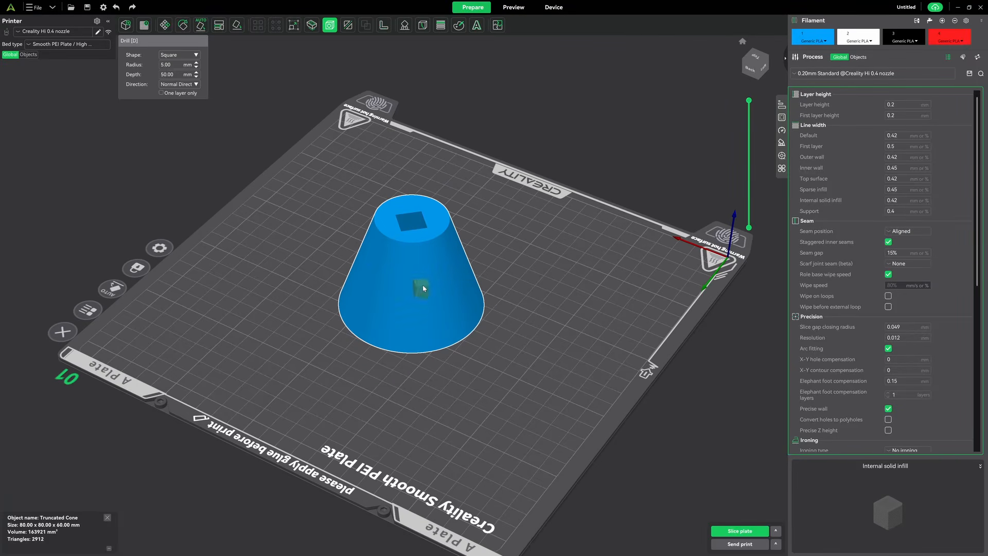
pyautogui.click(532, 329)
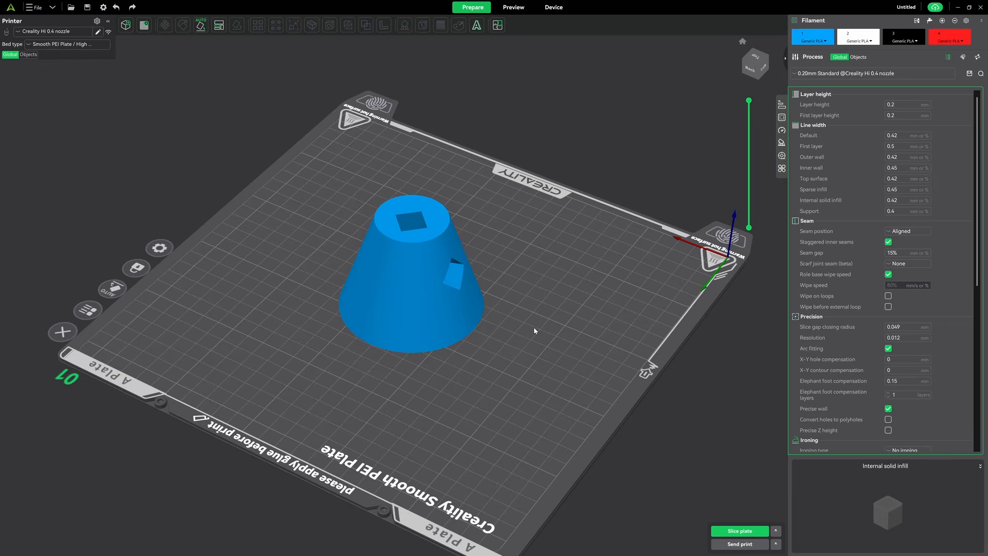
pyautogui.moveTo(533, 328)
pyautogui.mouseDown()
pyautogui.moveTo(535, 320)
pyautogui.moveTo(511, 322)
pyautogui.moveTo(531, 327)
pyautogui.mouseUp()
# Restart the Drill tool on the undrilled cone with the circle shape and normal direction.
pyautogui.hotkey('ctrl', 'a')
pyautogui.press('d')
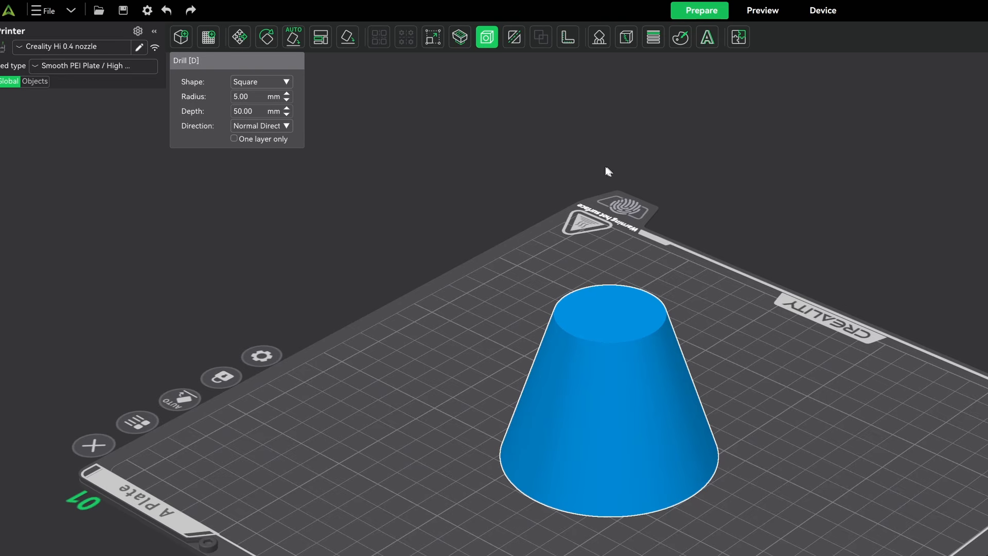
pyautogui.click(287, 81)
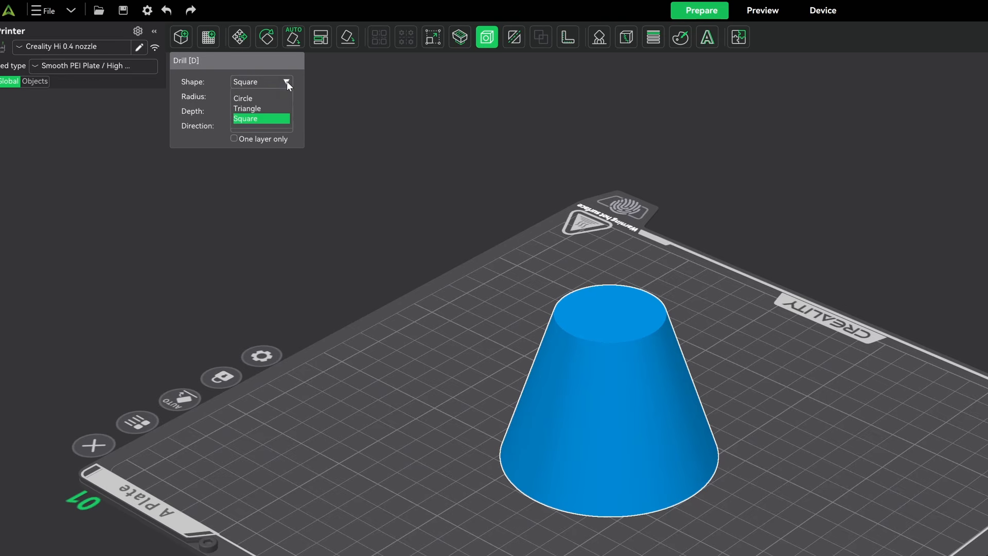
pyautogui.click(257, 99)
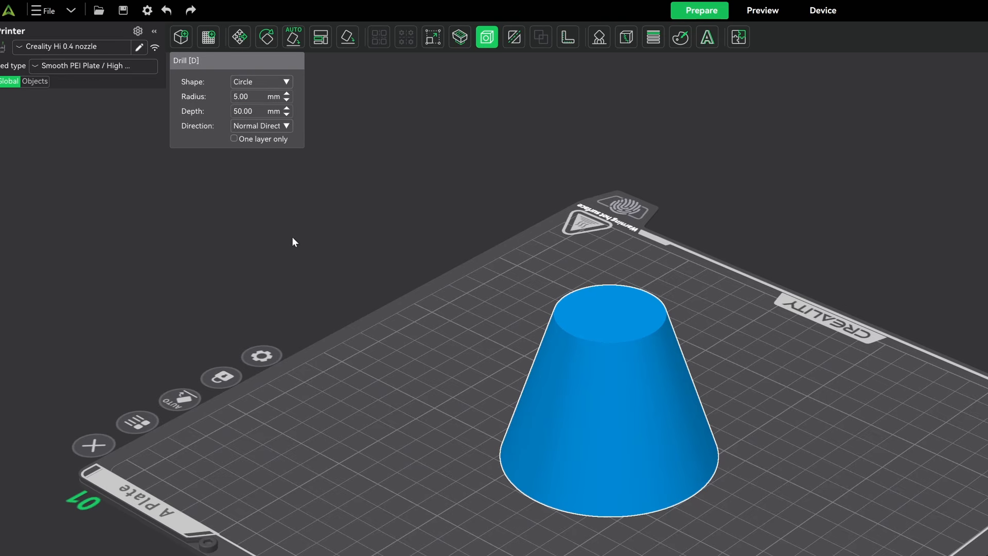
pyautogui.moveTo(293, 237); pyautogui.dragTo(309, 254, button='middle')
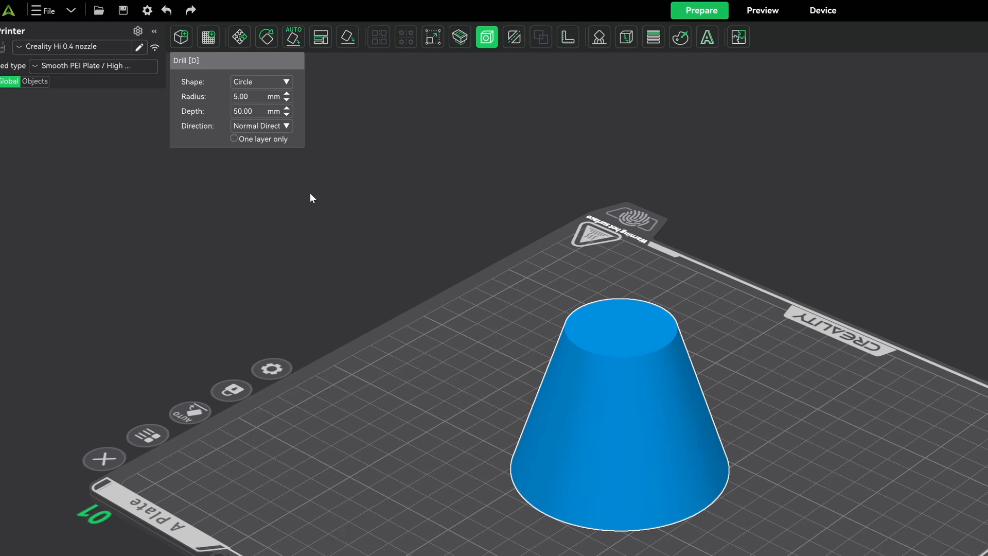
pyautogui.click(286, 126)
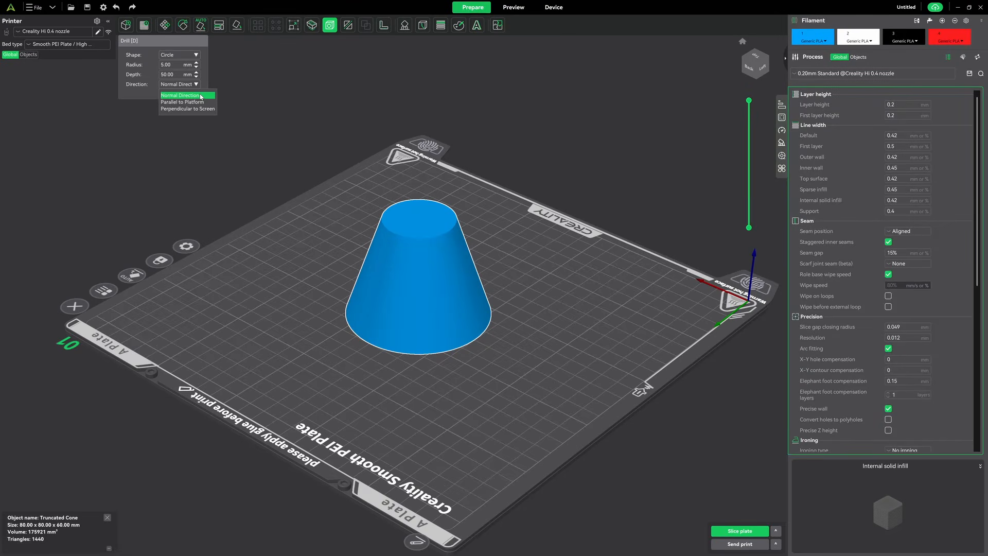
pyautogui.click(200, 96)
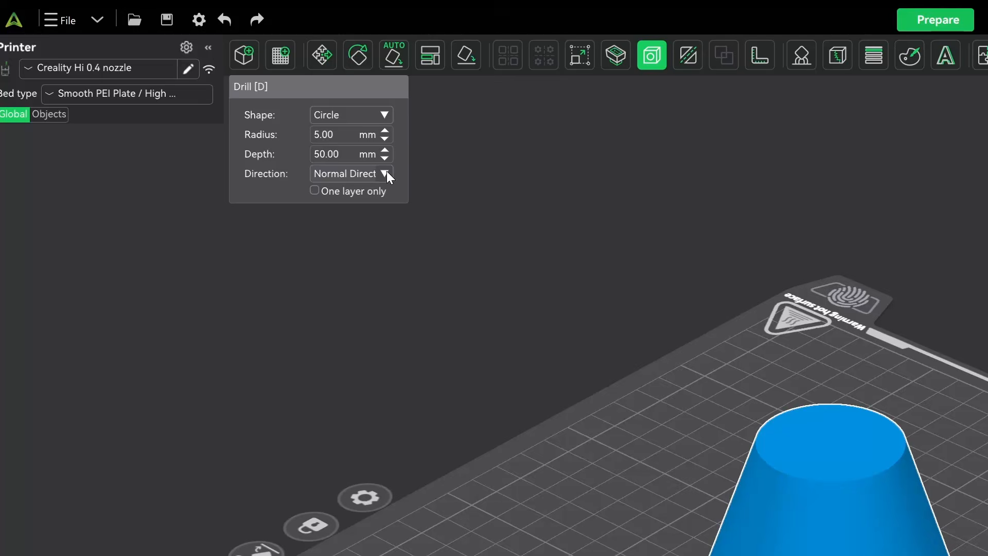
# Set the drill direction to Parallel to Platform and drill a circular hole of 5 mm radius through the cone's side.
pyautogui.click(196, 85)
pyautogui.click(197, 105)
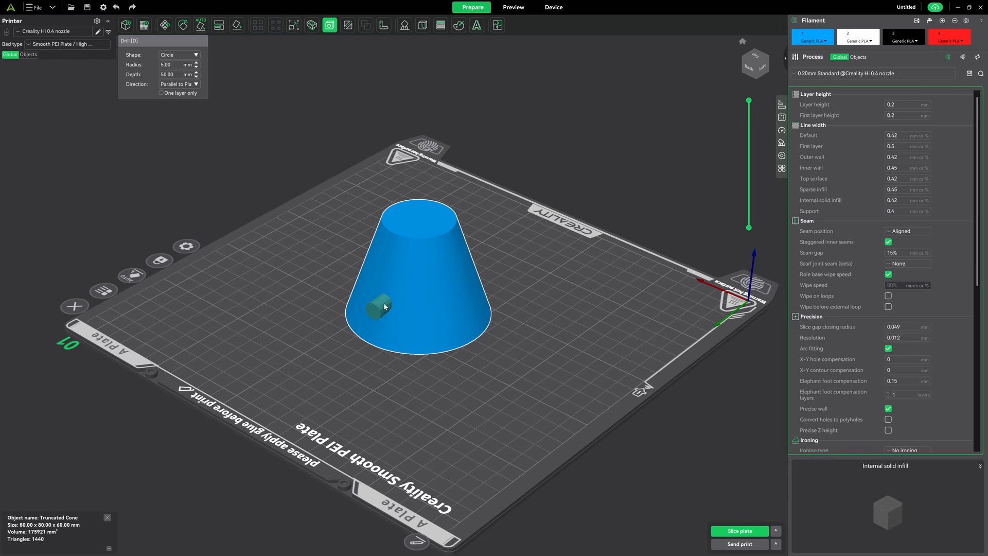
pyautogui.click(387, 312)
pyautogui.press('1')
pyautogui.press('2')
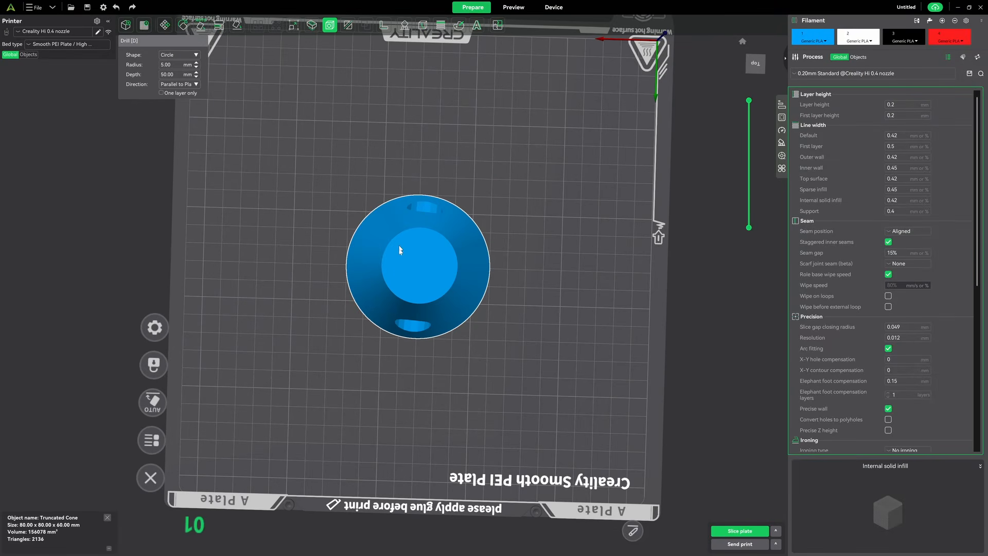
pyautogui.press('0')
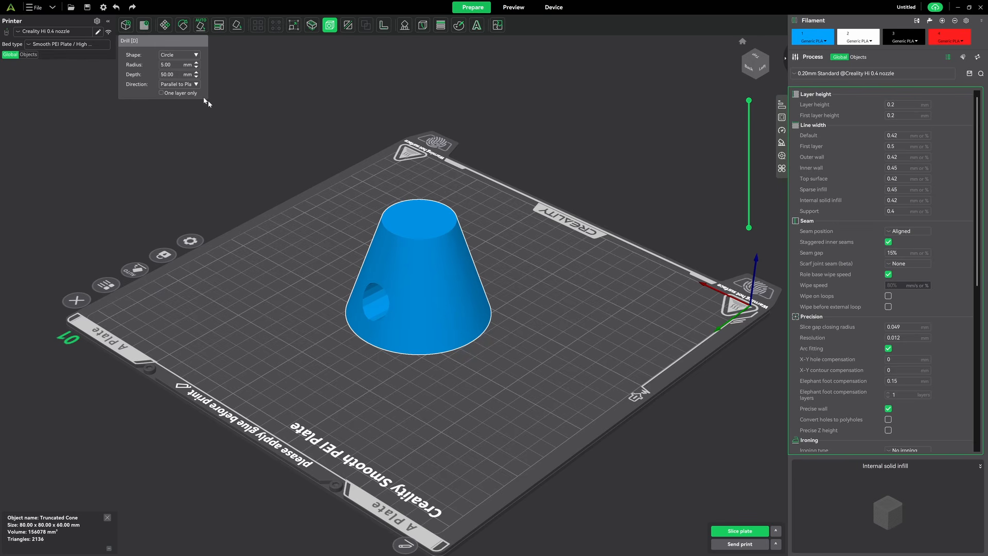
# Set the drill direction to Normal Direction and drill a second circular hole into the cone's side, beside the first.
pyautogui.click(196, 85)
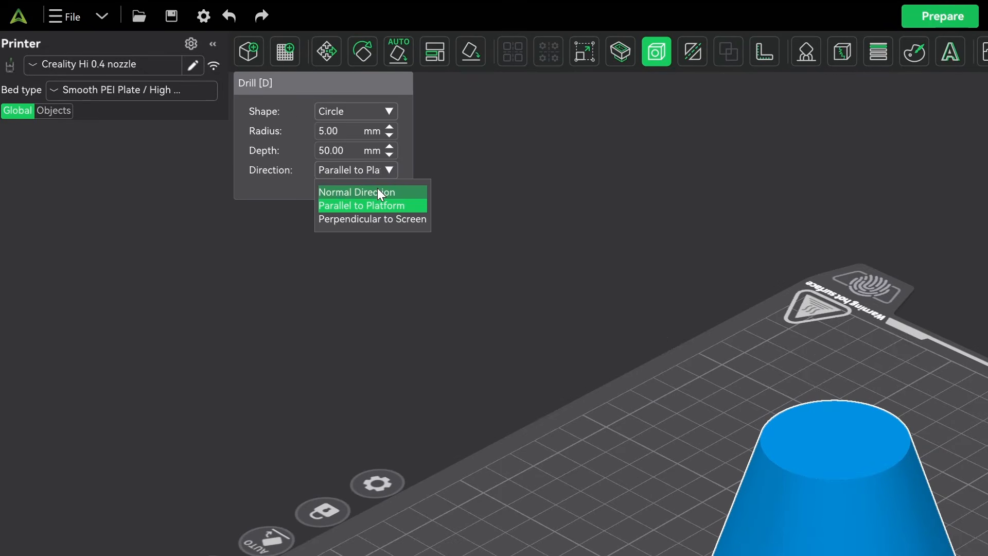
pyautogui.click(381, 193)
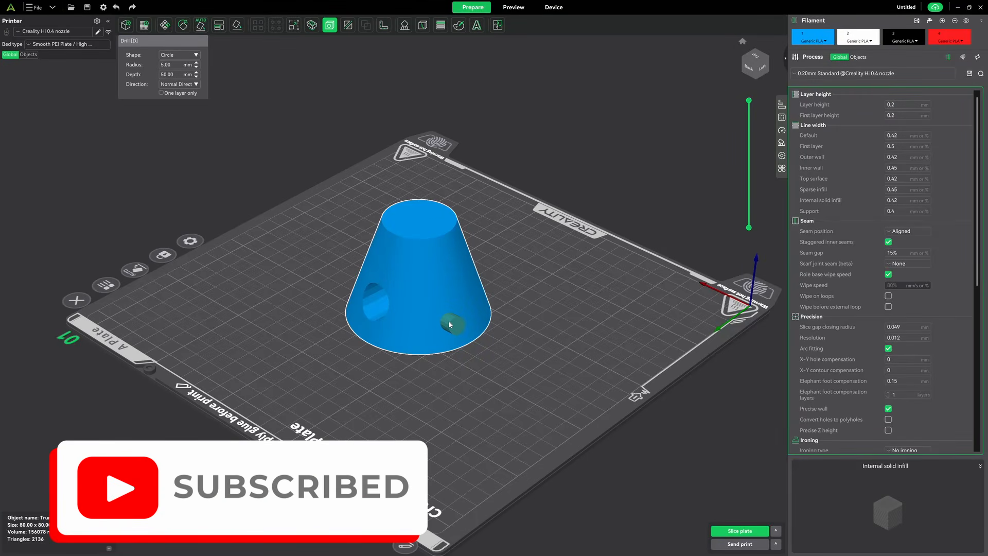
pyautogui.click(450, 324)
pyautogui.moveTo(465, 404)
pyautogui.mouseDown()
pyautogui.moveTo(498, 366)
pyautogui.moveTo(508, 370)
pyautogui.moveTo(468, 405)
pyautogui.mouseUp()
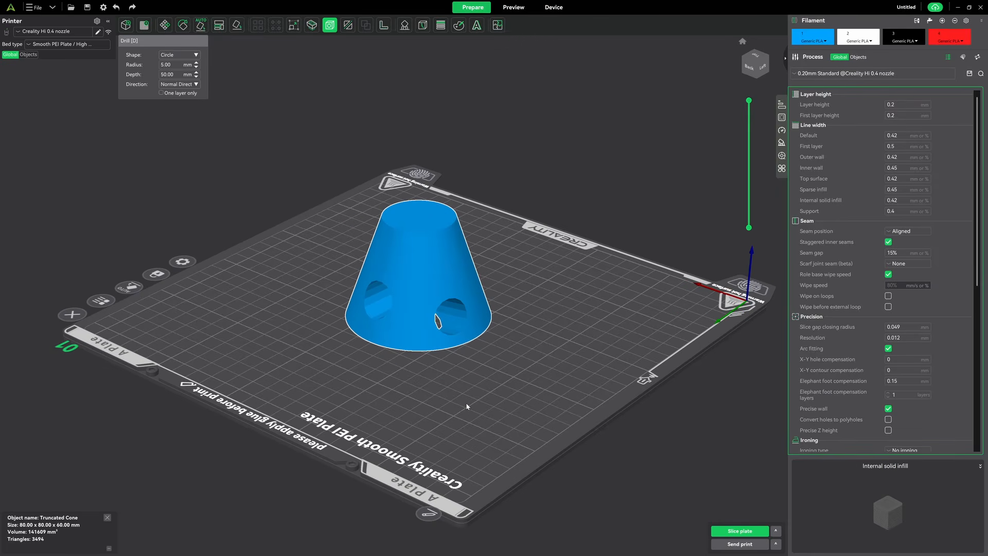
# Undo both circular holes in the cone's side and review the Drill tool's direction options.
pyautogui.click(332, 30)
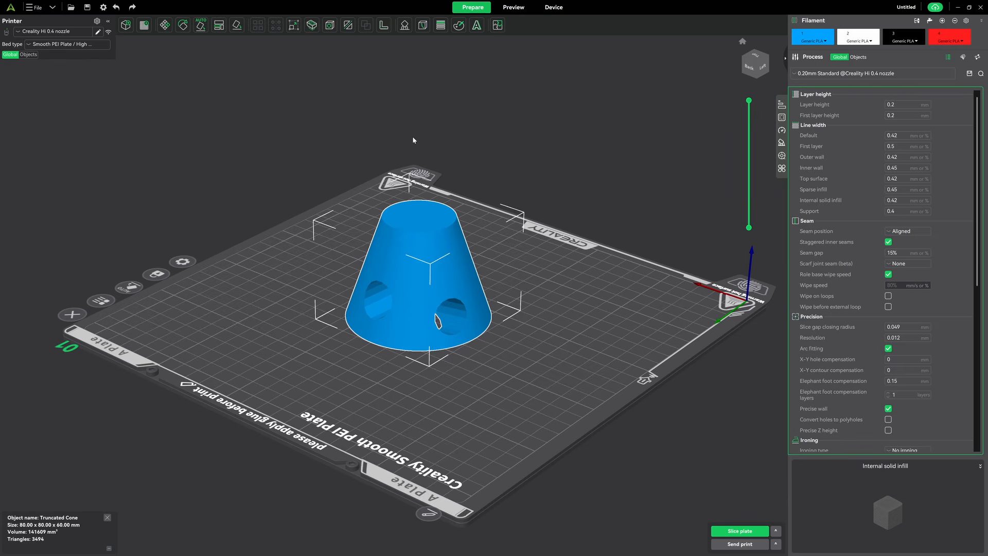
pyautogui.hotkey('ctrl', 'z')
pyautogui.hotkey('ctrl', 'z')
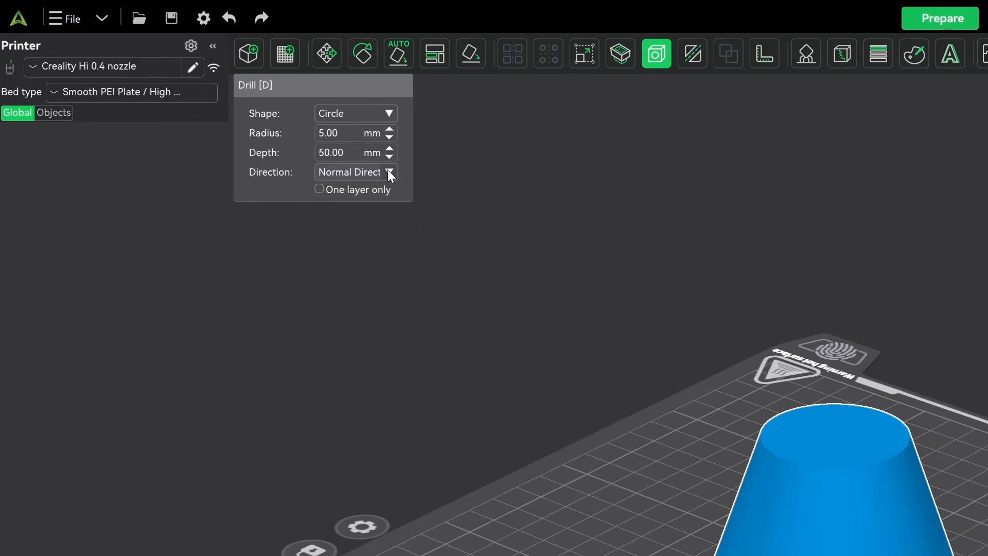
pyautogui.click(196, 85)
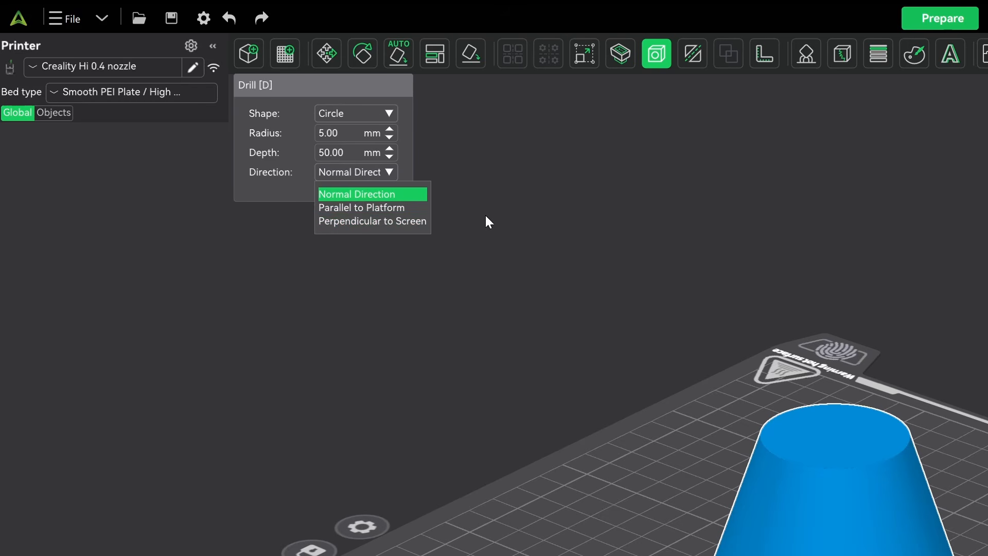
pyautogui.click(548, 231)
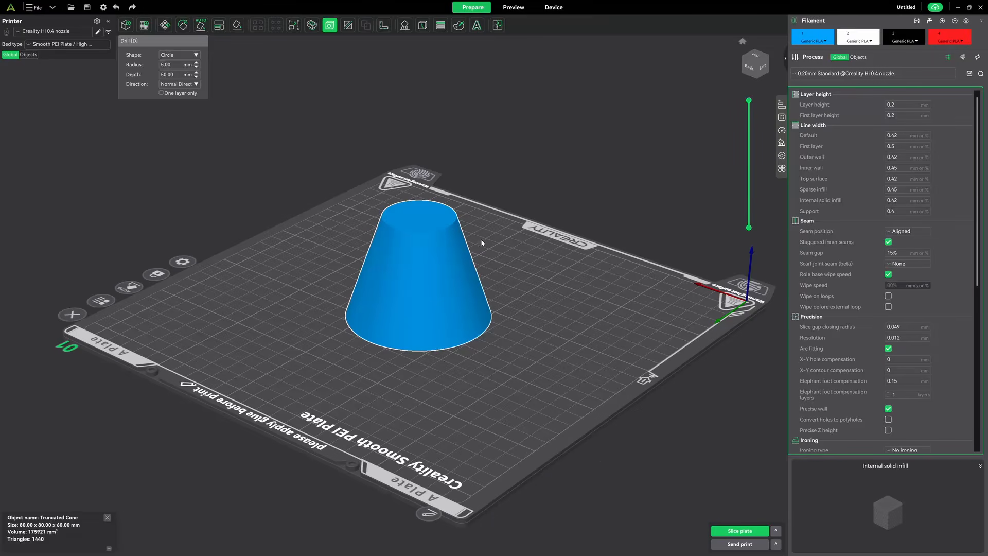
pyautogui.click(519, 265)
# Move the truncated cone towards the rear left corner of the build plate to free up space.
pyautogui.moveTo(368, 365); pyautogui.dragTo(298, 304)
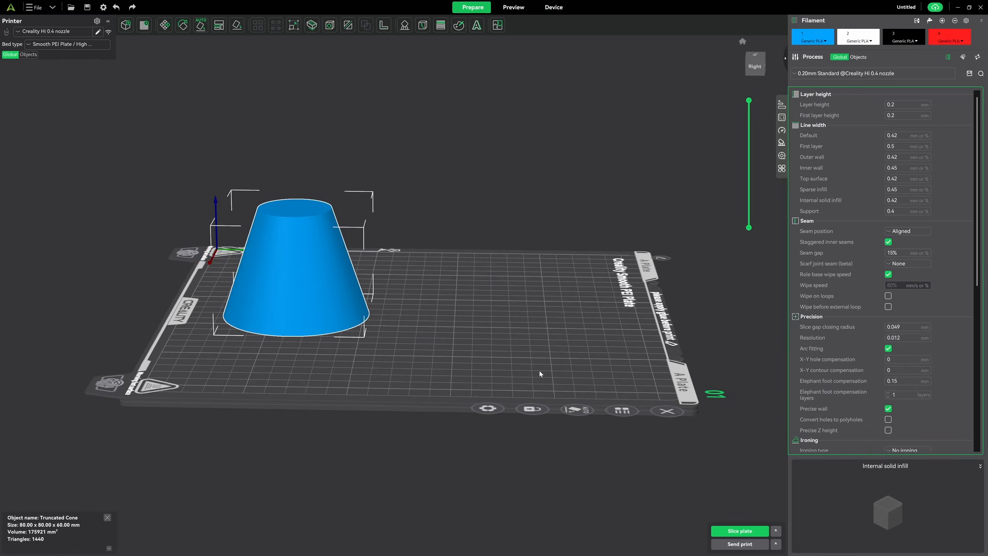
pyautogui.moveTo(539, 371); pyautogui.dragTo(569, 383)
pyautogui.moveTo(309, 266); pyautogui.dragTo(214, 144)
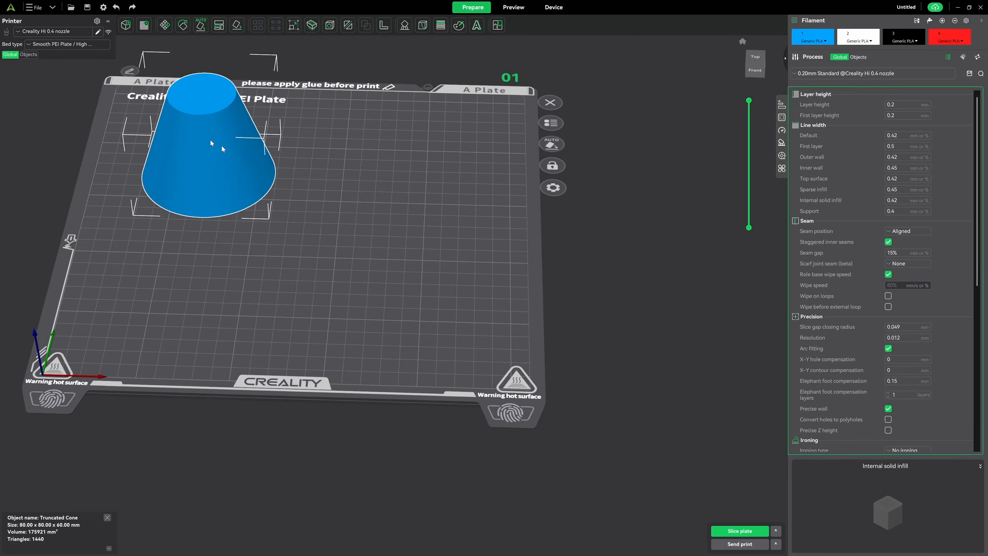
# Add a cube primitive to the plate and place it on the free area in front of the cone, towards its right.
pyautogui.rightClick(409, 242)
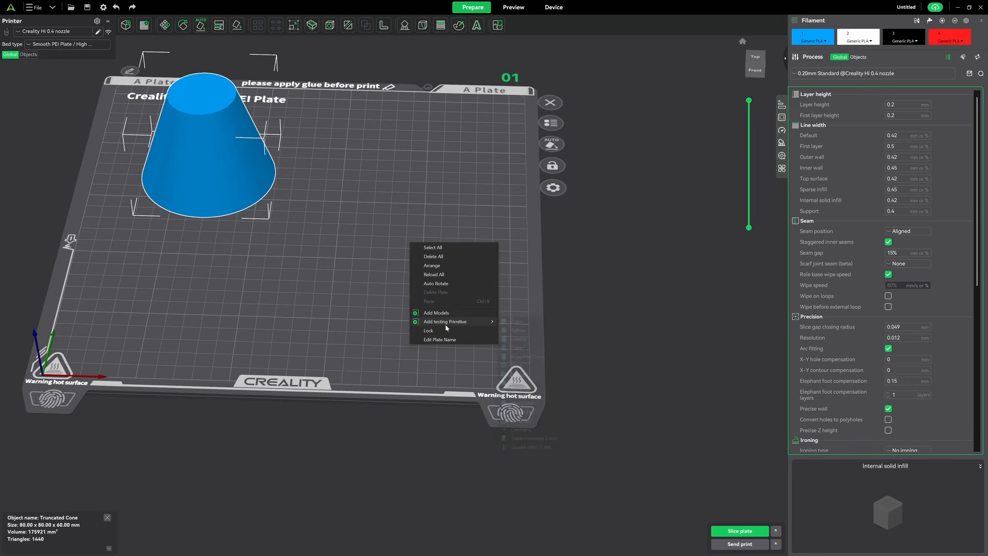
pyautogui.moveTo(447, 321)
pyautogui.click(516, 326)
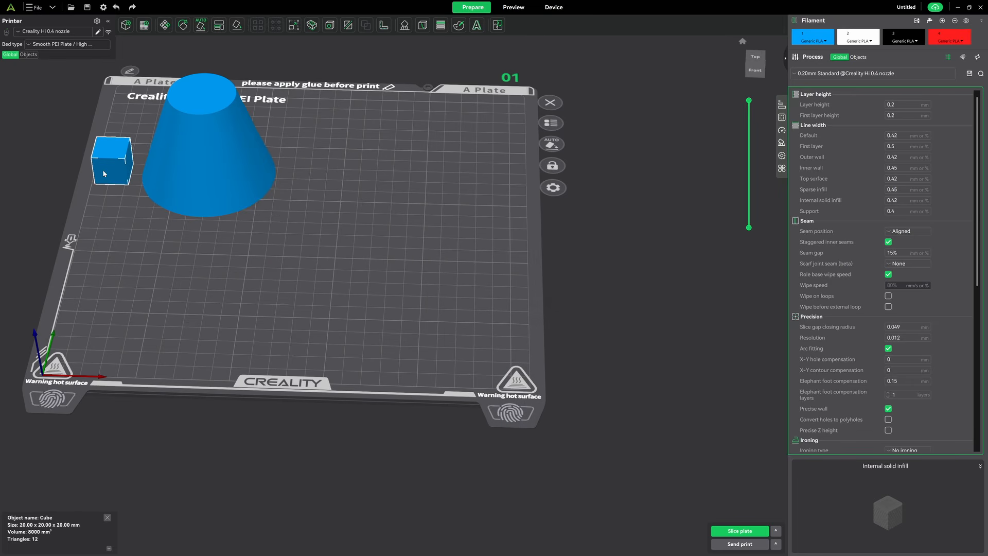
pyautogui.moveTo(104, 173); pyautogui.dragTo(350, 223)
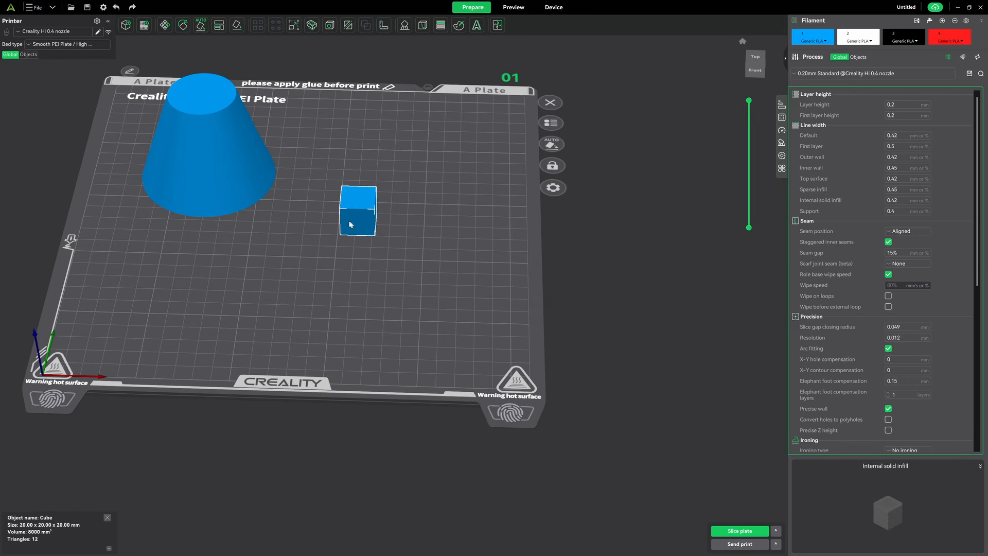
# Scale the cube uniformly to 200%.
pyautogui.click(289, 26)
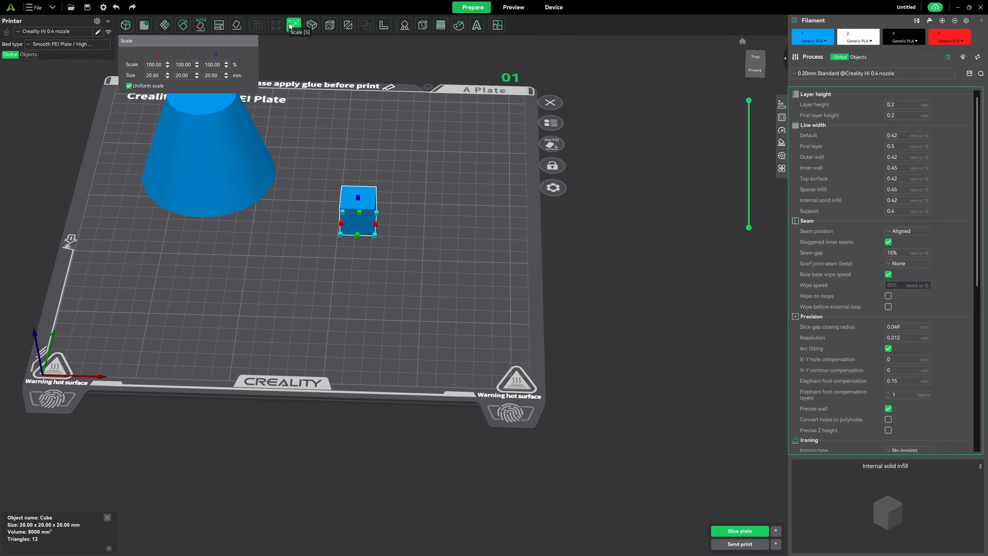
pyautogui.doubleClick(159, 67)
pyautogui.write('200')
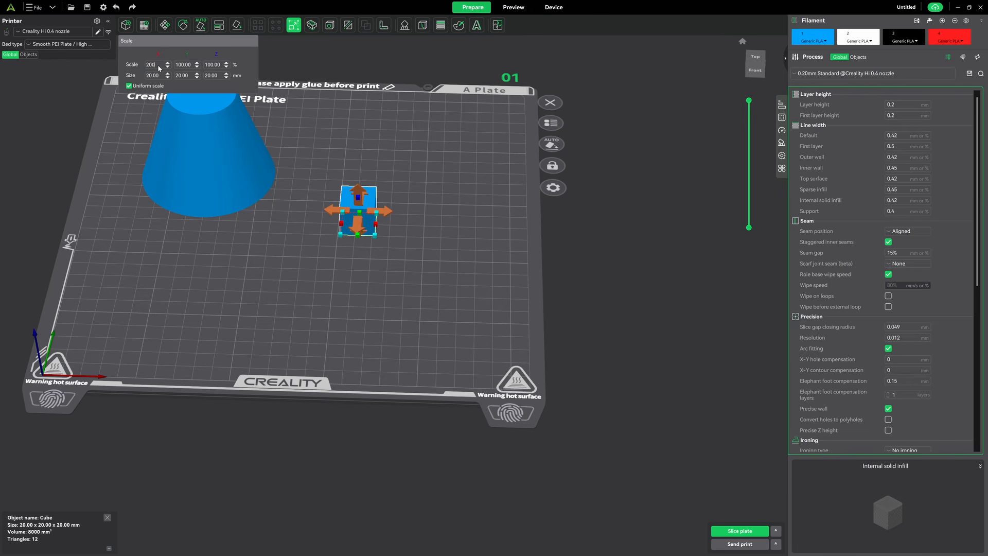
pyautogui.press('Return')
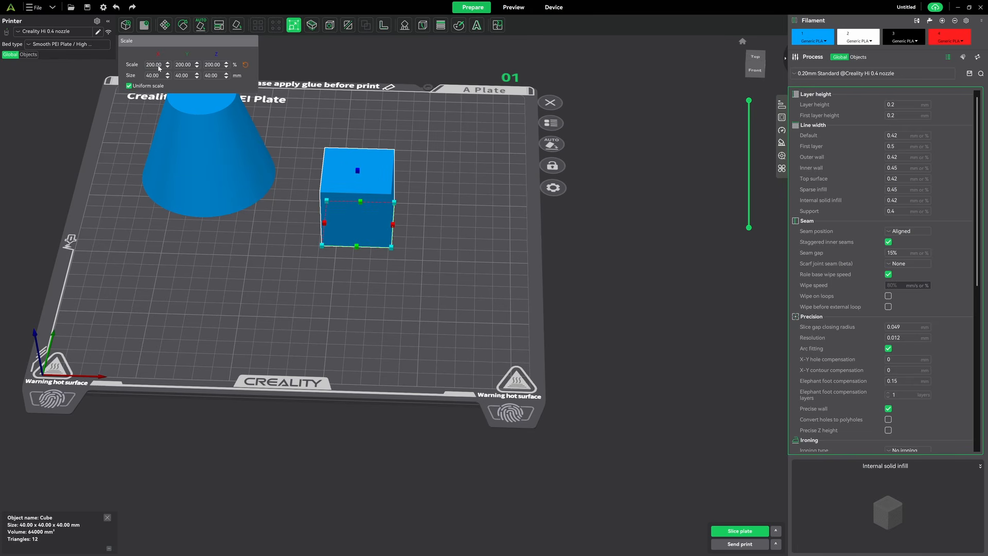
pyautogui.click(374, 343)
pyautogui.moveTo(374, 344); pyautogui.dragTo(360, 319)
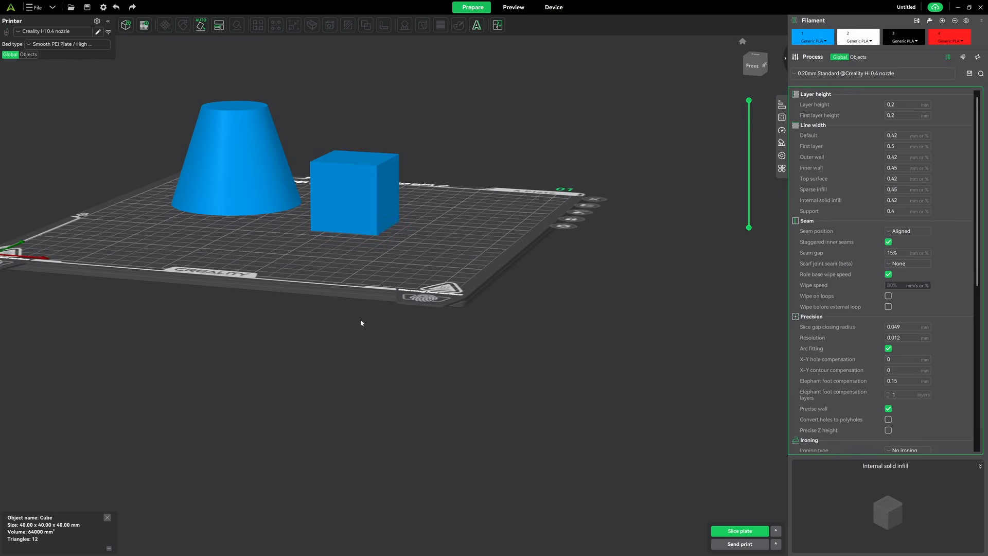
# Start the Drill tool on the cube and set the drill direction to Perpendicular to Screen.
pyautogui.click(354, 213)
pyautogui.click(327, 29)
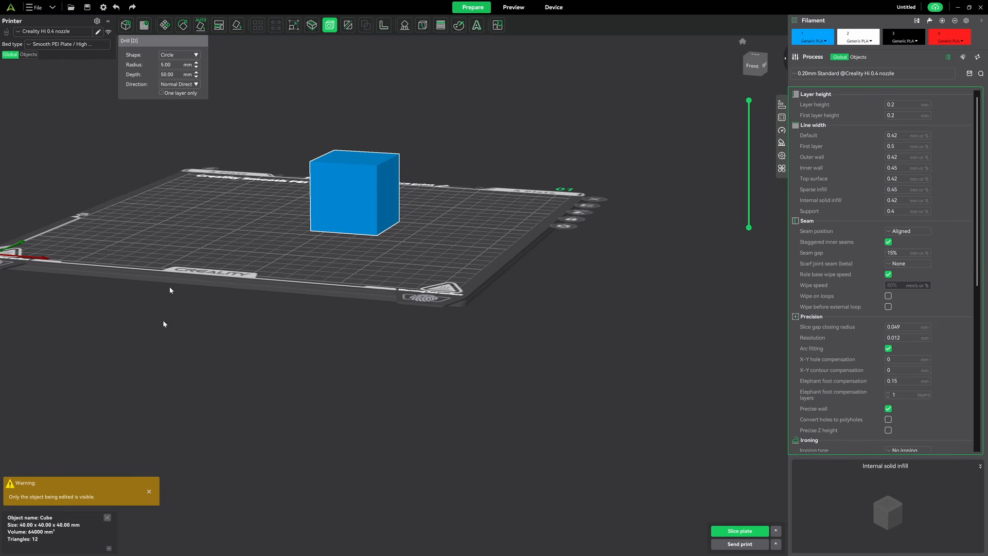
pyautogui.moveTo(165, 389); pyautogui.dragTo(244, 413, button='middle')
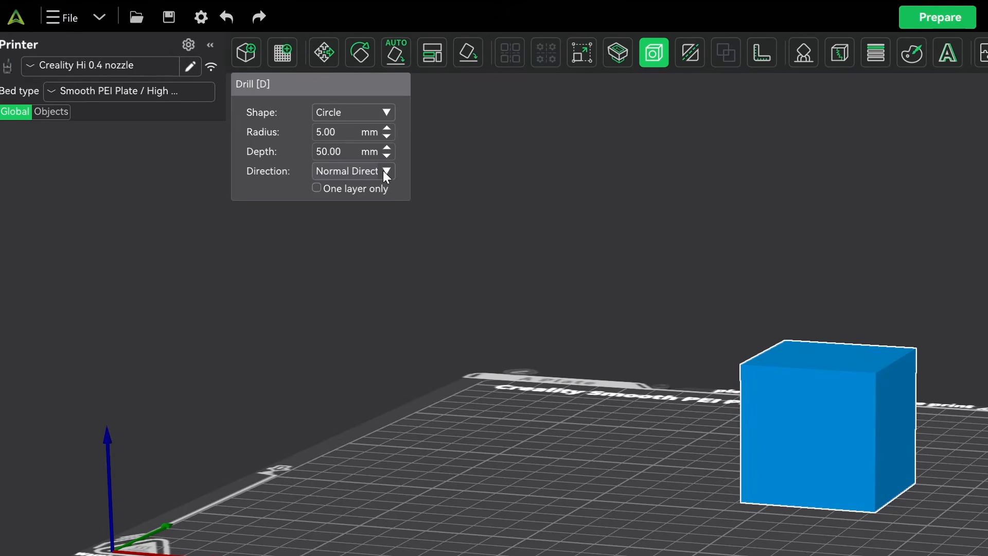
pyautogui.click(388, 172)
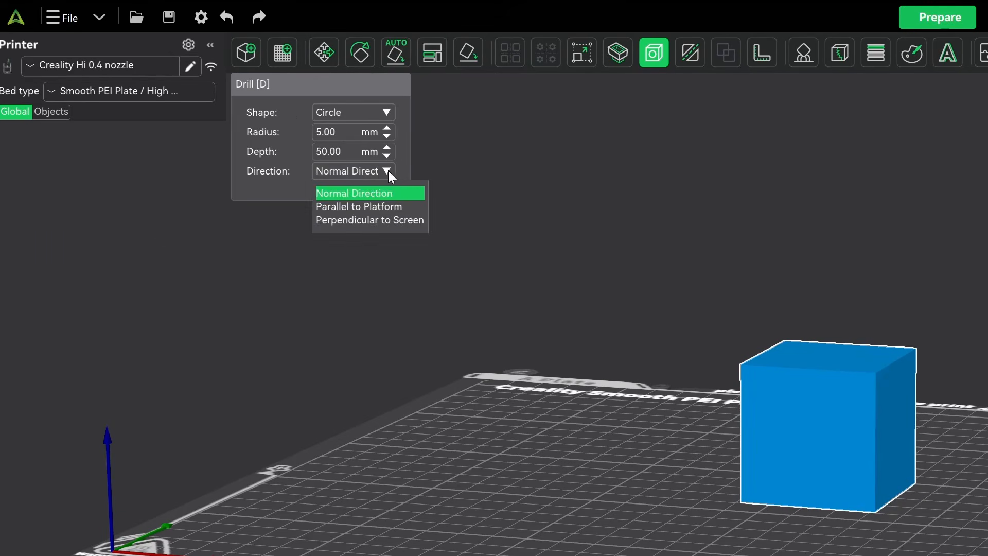
pyautogui.click(370, 220)
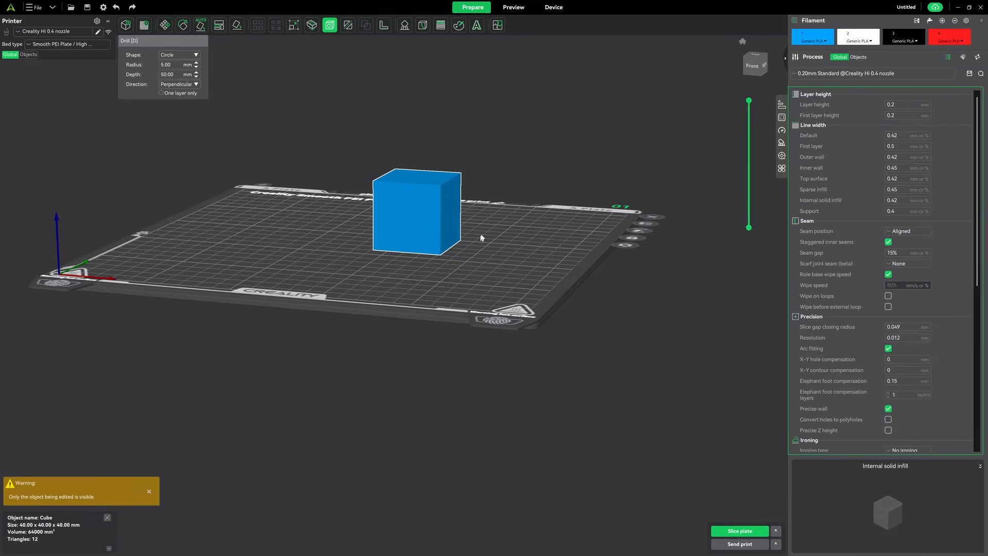
# Drill a circular hole of 5 mm radius through the centre of the cube's front face from the straight front view.
pyautogui.click(753, 69)
pyautogui.click(375, 230)
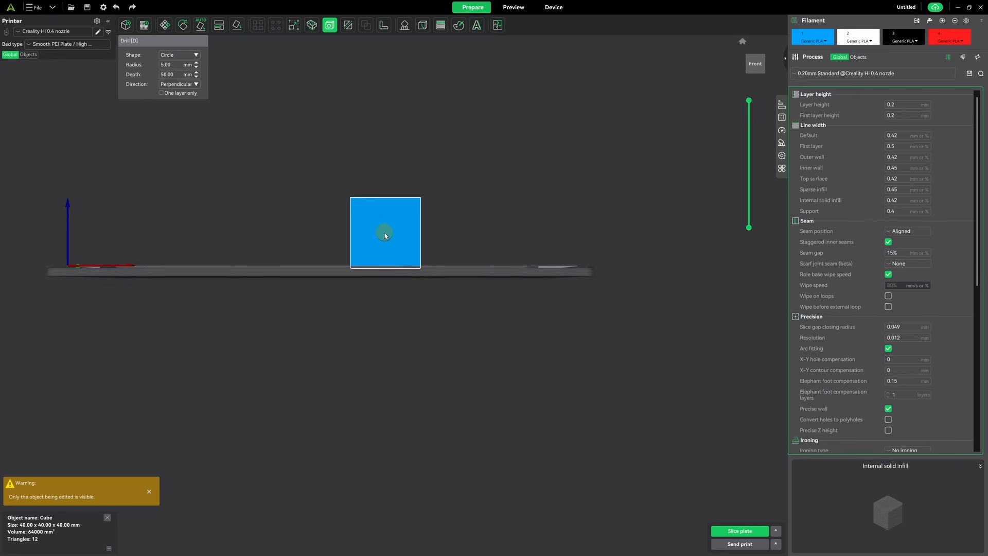
pyautogui.click(385, 234)
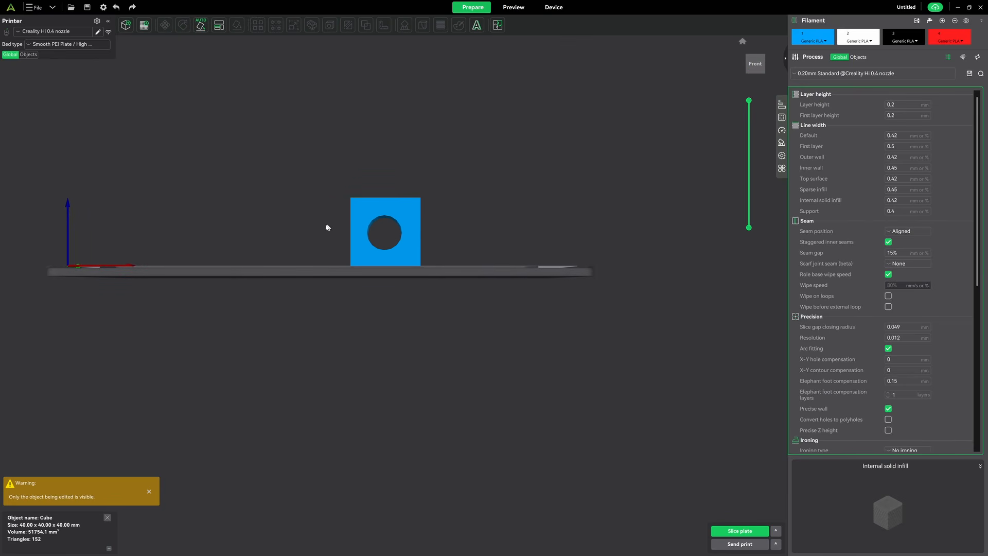
pyautogui.click(374, 206)
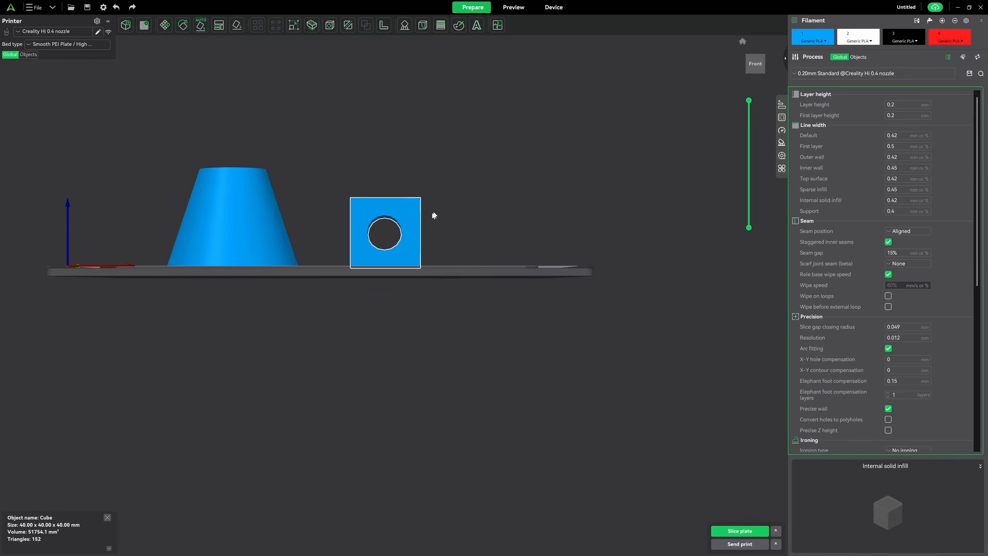
# Drill a circular hole of 5 mm radius through the cube's front-right vertical edge, perpendicular to the screen from a level corner view.
pyautogui.moveTo(467, 243); pyautogui.dragTo(454, 249)
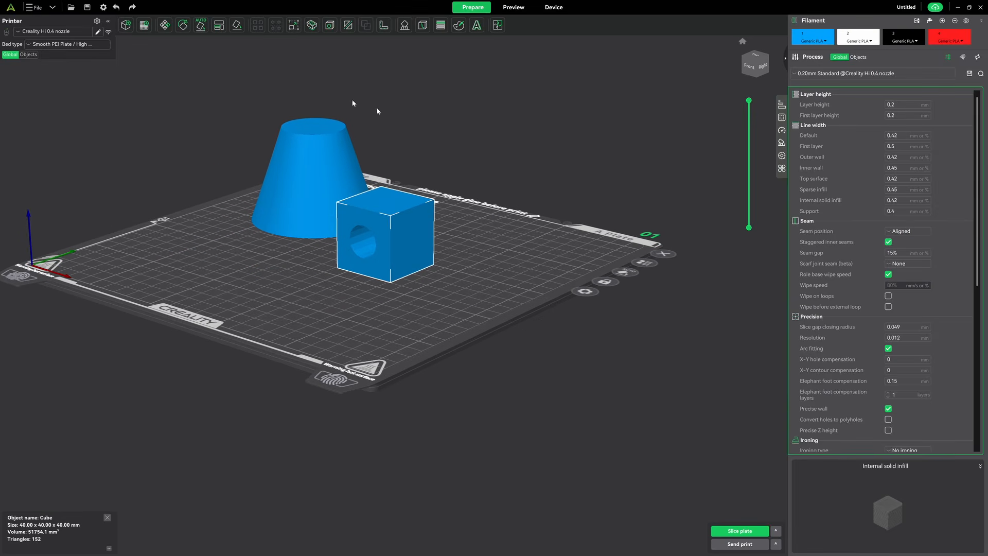
pyautogui.click(331, 25)
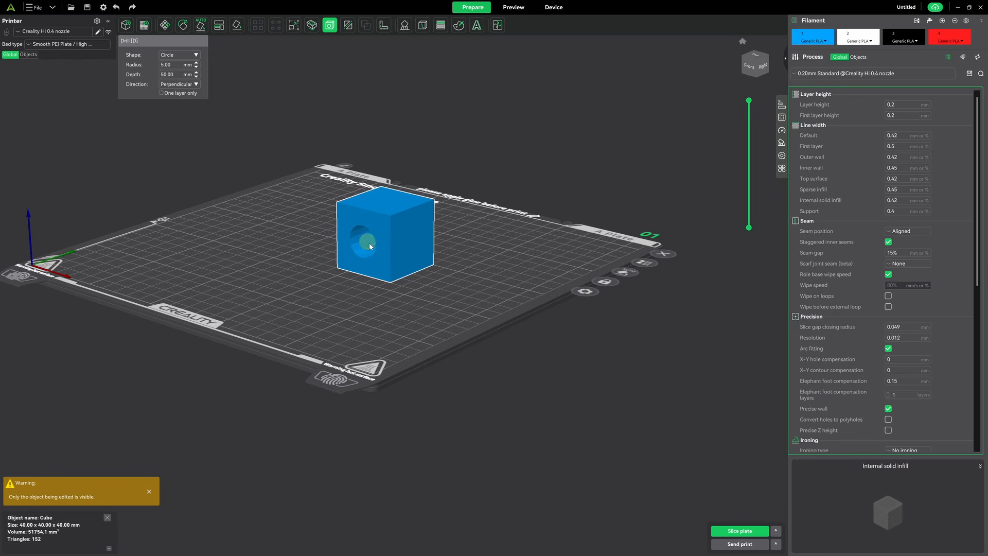
pyautogui.click(756, 73)
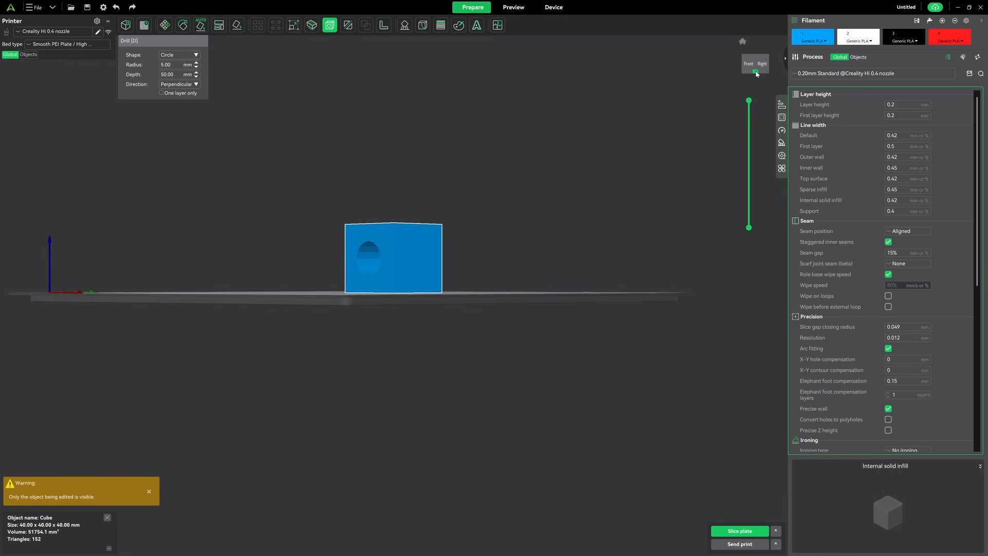
pyautogui.click(394, 261)
pyautogui.moveTo(490, 250); pyautogui.dragTo(427, 281)
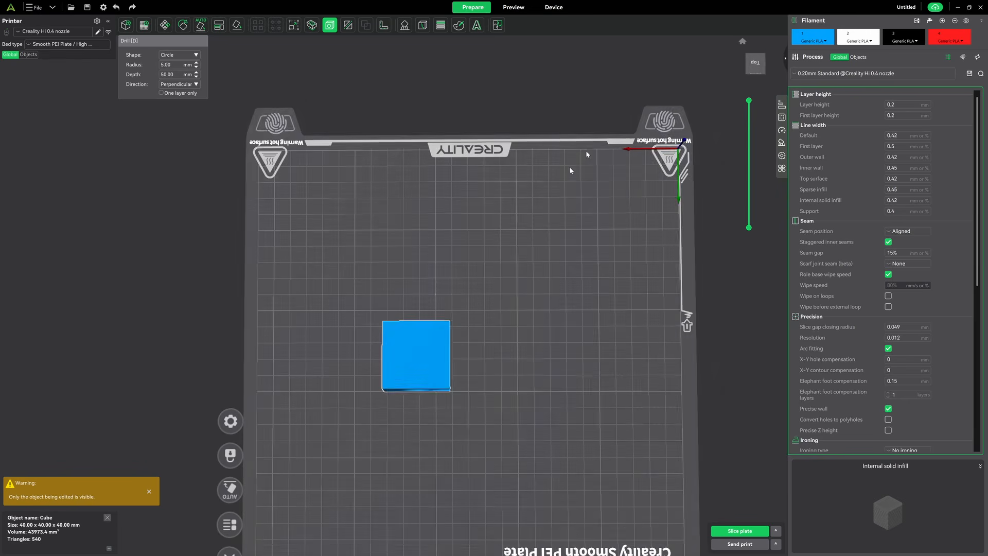
# Drill a circular hole of 5 mm radius through the centre of the cube's top face from the straight top view.
pyautogui.click(762, 70)
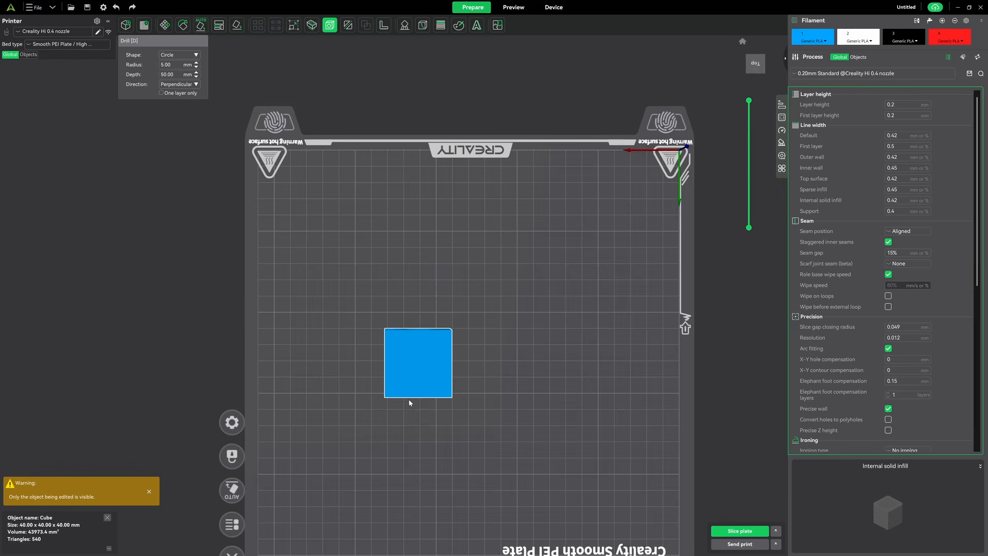
pyautogui.click(421, 369)
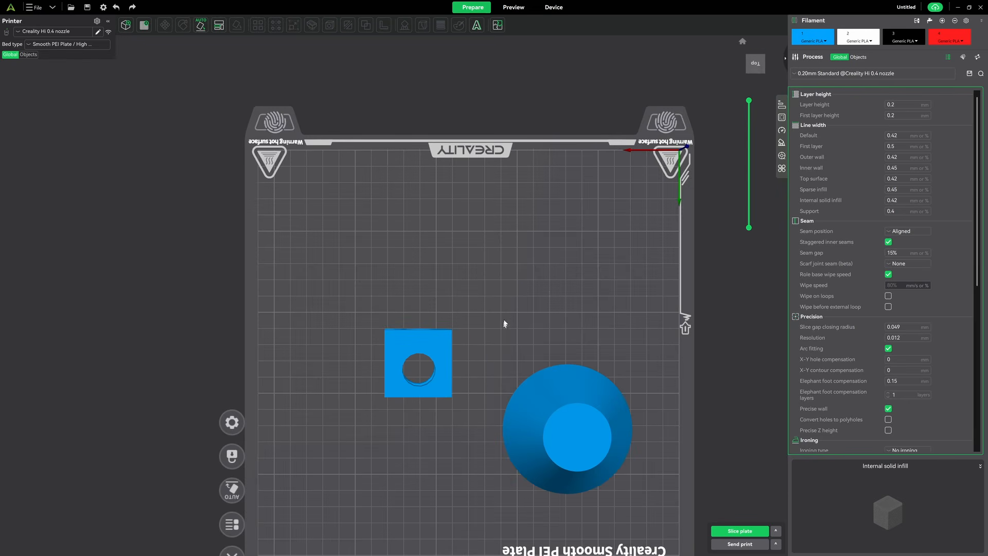
pyautogui.moveTo(505, 323); pyautogui.dragTo(500, 302)
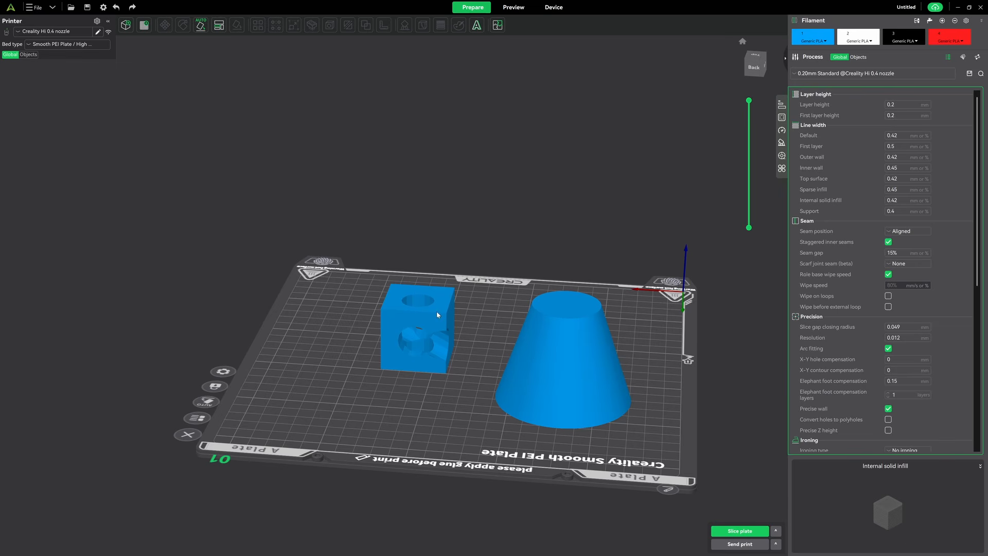
# Undo all the holes drilled in the cube and look at its scale settings.
pyautogui.press('d')
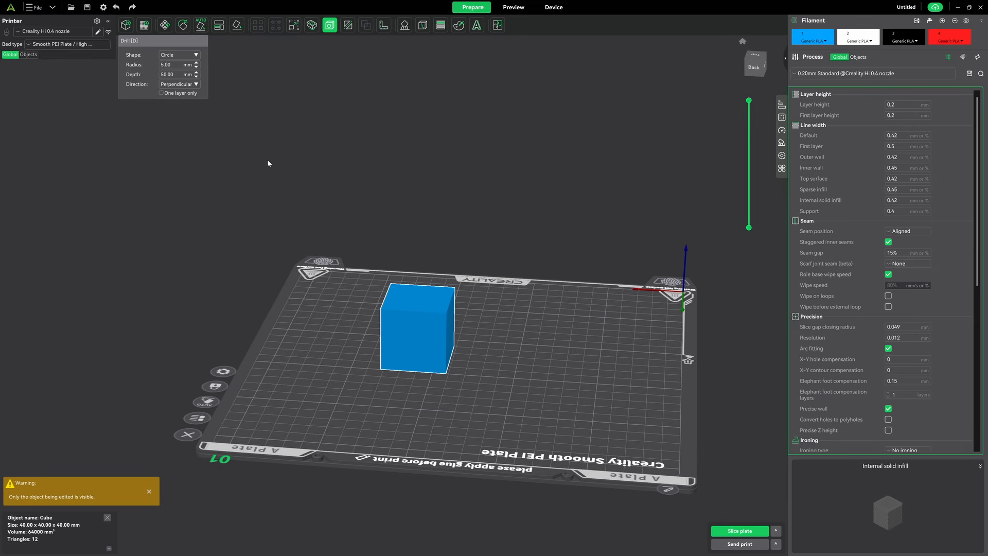
pyautogui.click(293, 25)
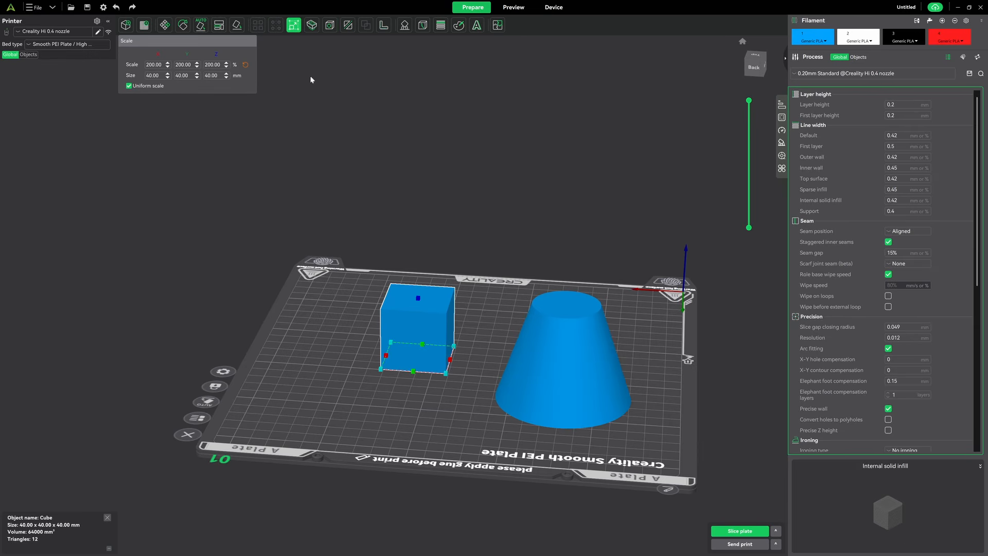
pyautogui.click(382, 194)
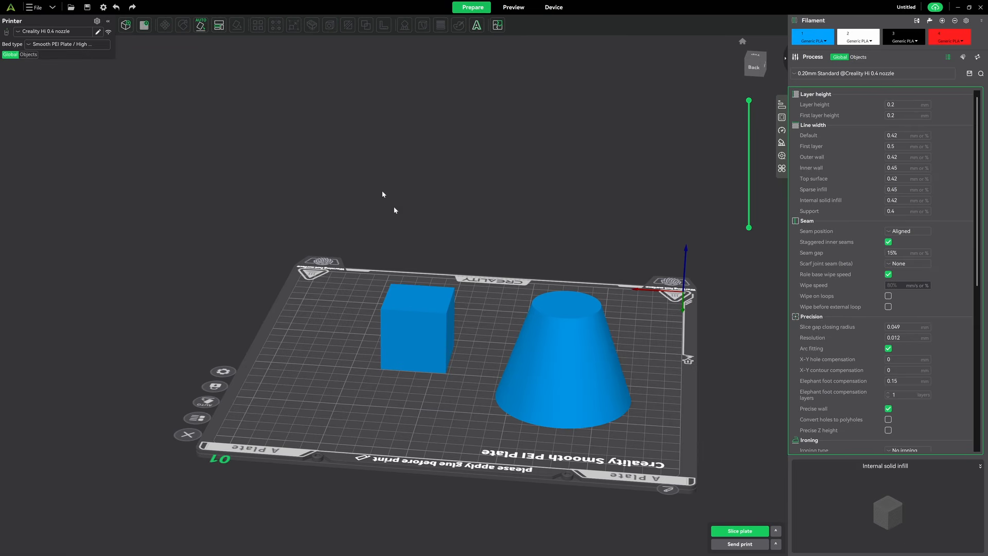
# Drill a circular hole of 5 mm radius and 15 mm depth into the cube's back face from the straight back view.
pyautogui.click(412, 307)
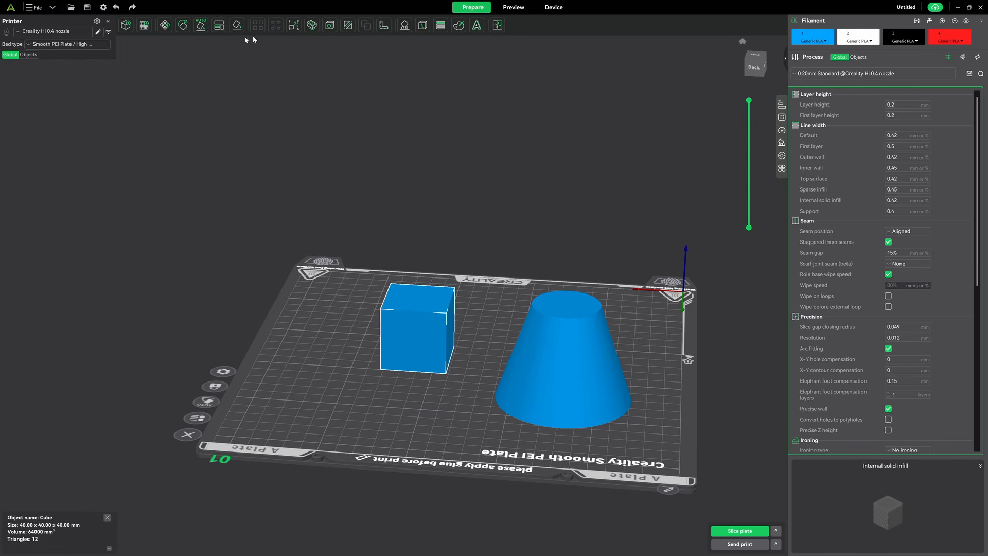
pyautogui.click(330, 24)
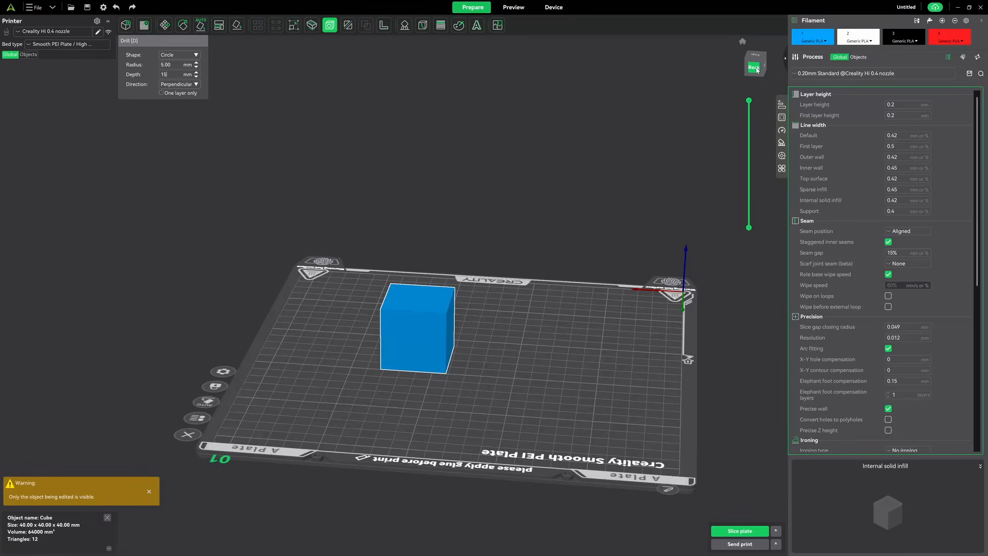
pyautogui.click(754, 67)
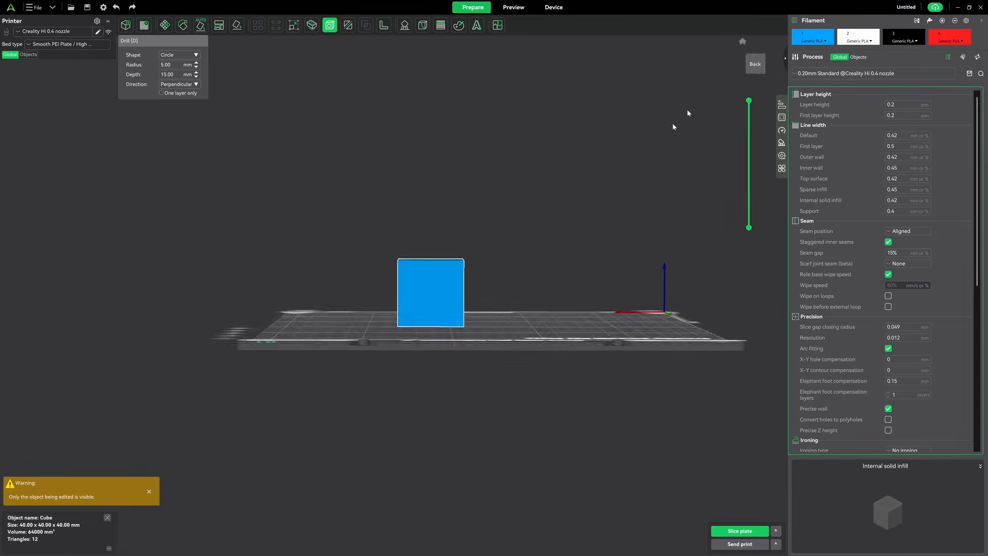
pyautogui.click(434, 291)
pyautogui.moveTo(513, 274)
pyautogui.mouseDown()
pyautogui.moveTo(511, 264)
pyautogui.moveTo(509, 282)
pyautogui.moveTo(502, 267)
pyautogui.moveTo(521, 289)
pyautogui.mouseUp()
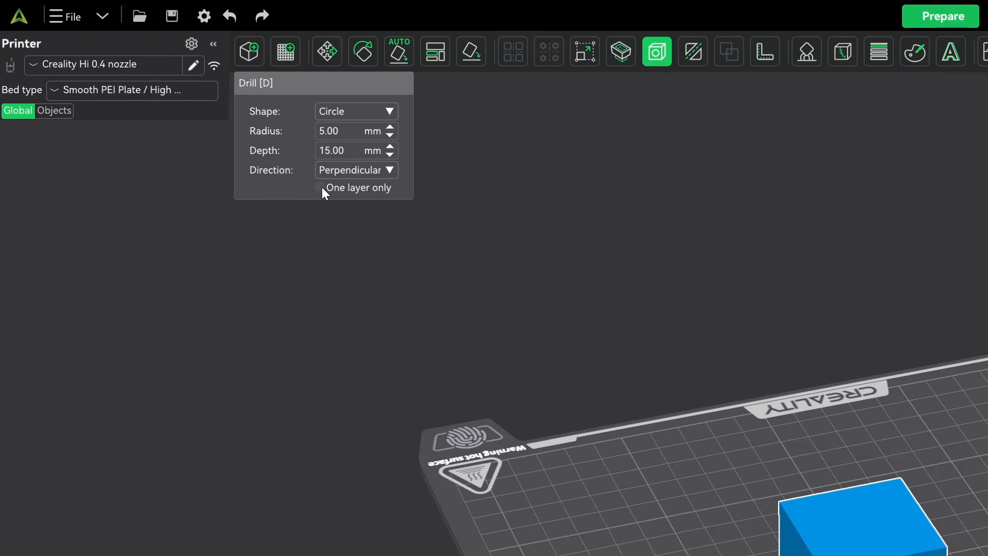
# Enable One layer only and drill a circular hole of 5 mm radius into the cube's top face from the straight top view.
pyautogui.click(320, 188)
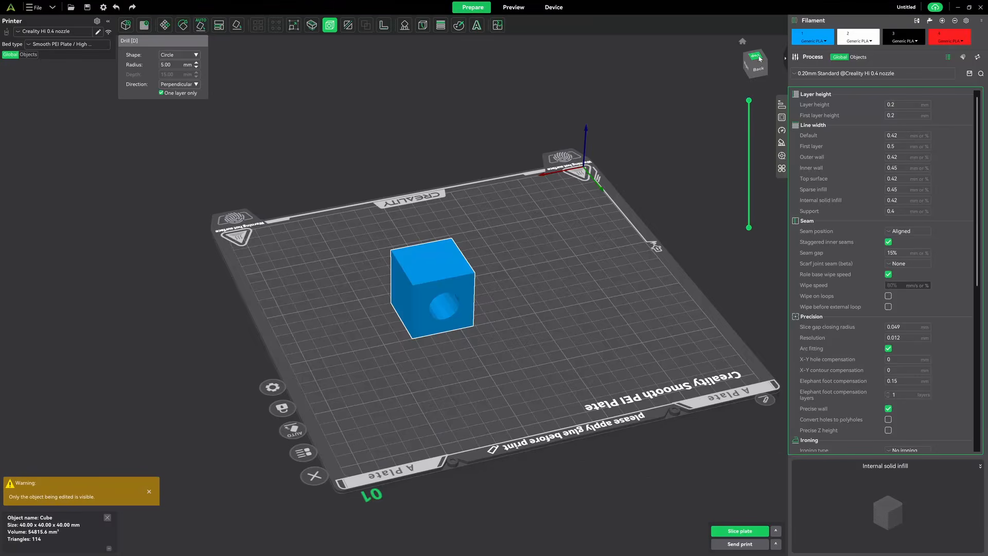
pyautogui.click(756, 56)
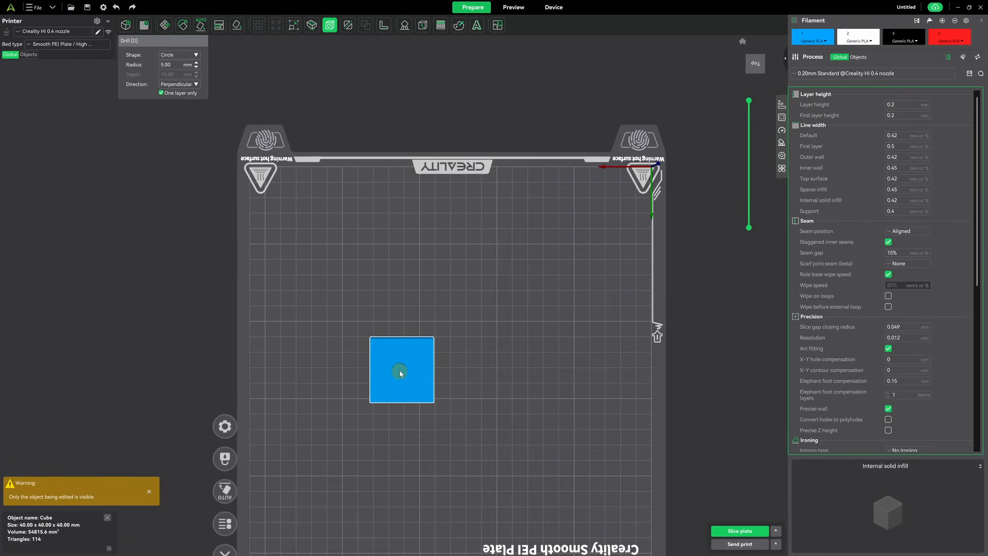
pyautogui.click(402, 373)
pyautogui.moveTo(487, 394); pyautogui.dragTo(472, 378)
# Undo the top and back holes in the cube.
pyautogui.hotkey('ctrl', 'z')
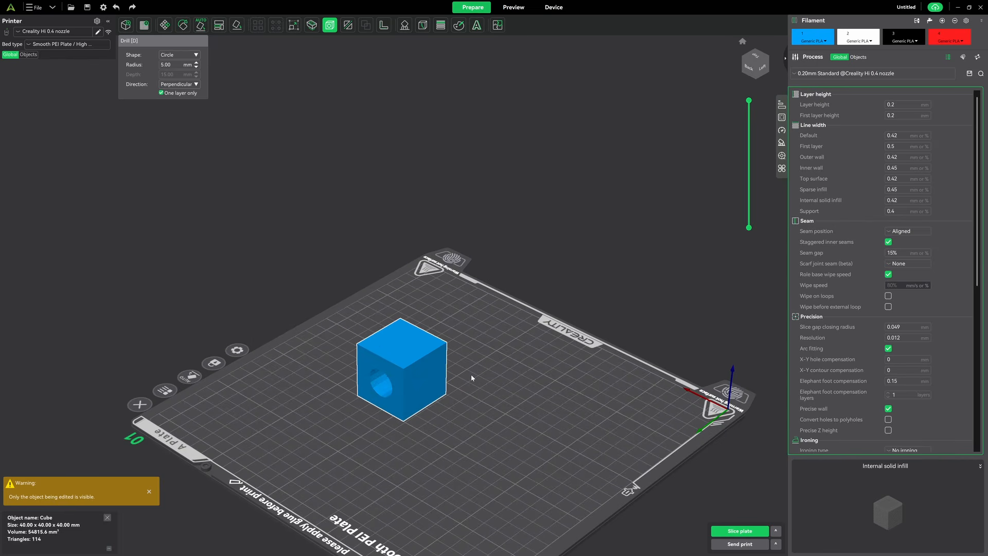
pyautogui.hotkey('ctrl', 'z')
# Try a one-layer circular hole of 5 mm radius through the solid cube's top face from above, and undo it.
pyautogui.press('1')
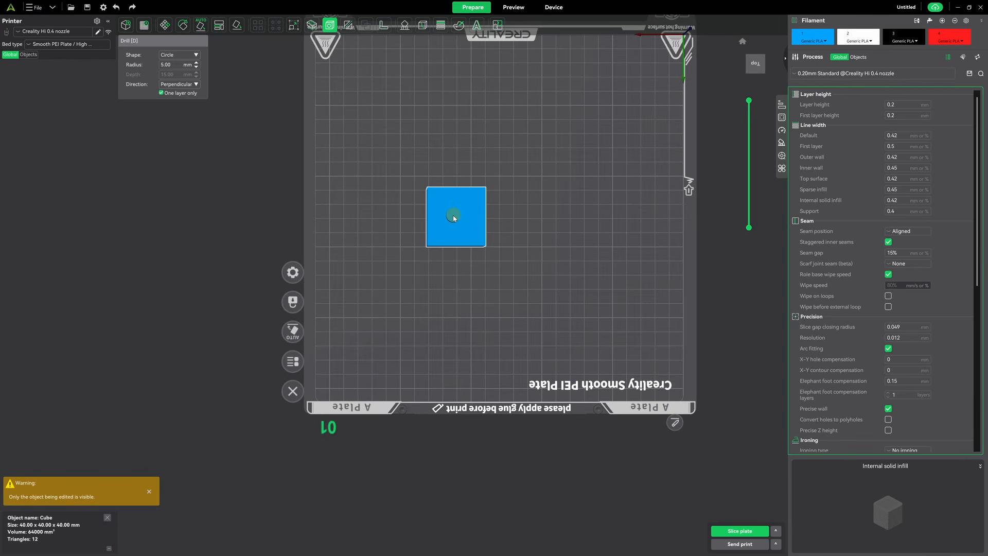
pyautogui.click(453, 216)
pyautogui.press('0')
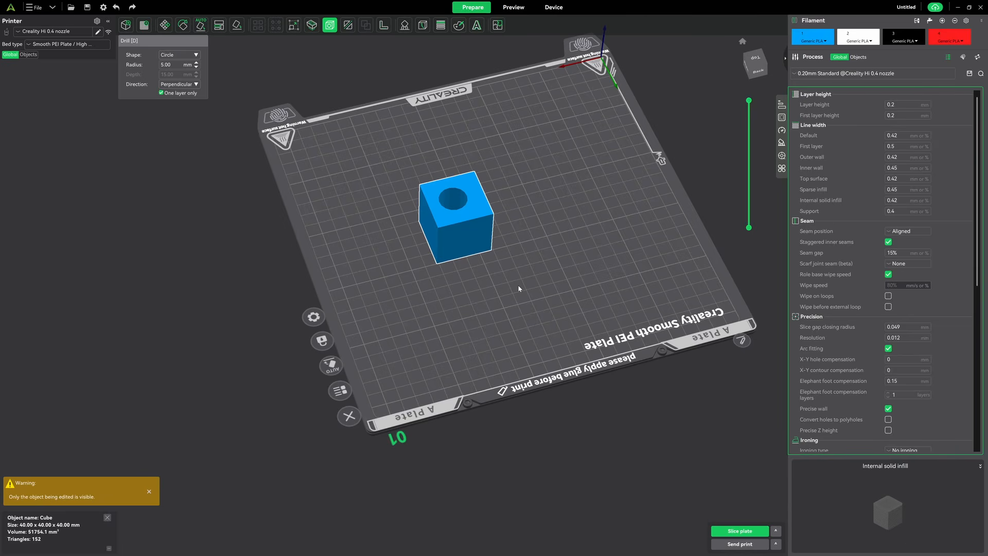
pyautogui.hotkey('ctrl', 'z')
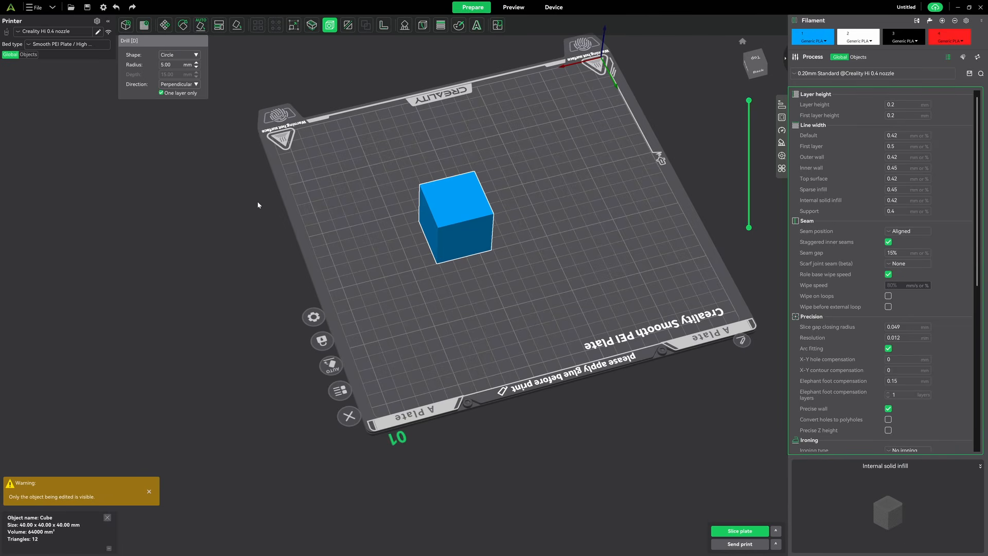
pyautogui.click(354, 188)
pyautogui.moveTo(354, 189); pyautogui.dragTo(366, 223)
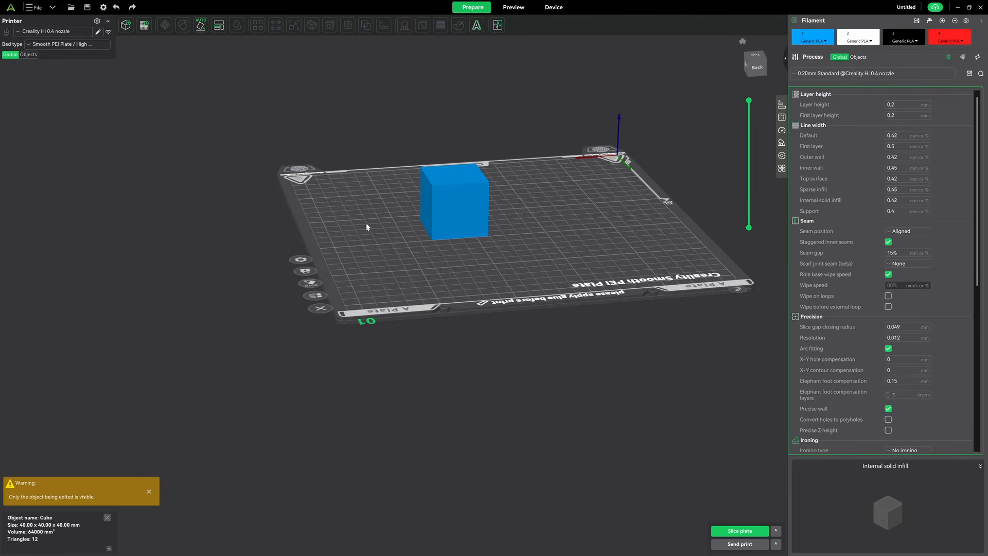
# Drill a one-layer circular hole of 5 mm radius through the truncated cone's side, perpendicular to the screen from an angled front view.
pyautogui.click(457, 204)
pyautogui.moveTo(339, 206); pyautogui.dragTo(340, 289, button='right')
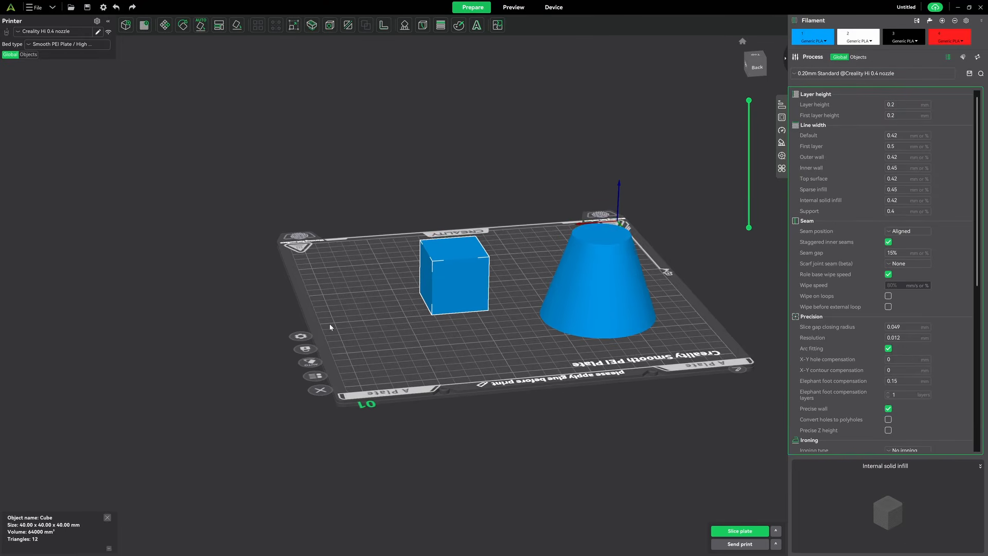
pyautogui.moveTo(329, 324); pyautogui.dragTo(371, 286)
pyautogui.click(394, 212)
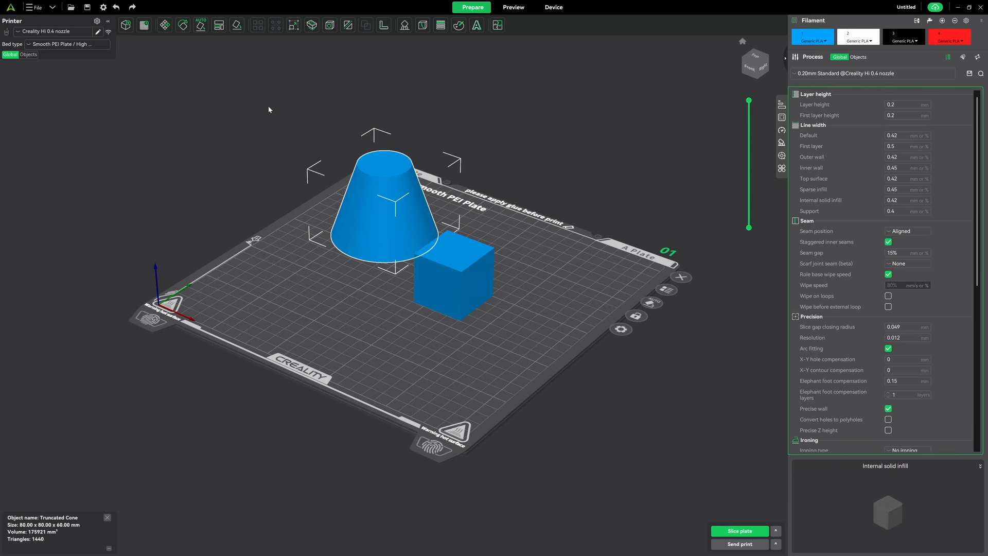
pyautogui.click(329, 25)
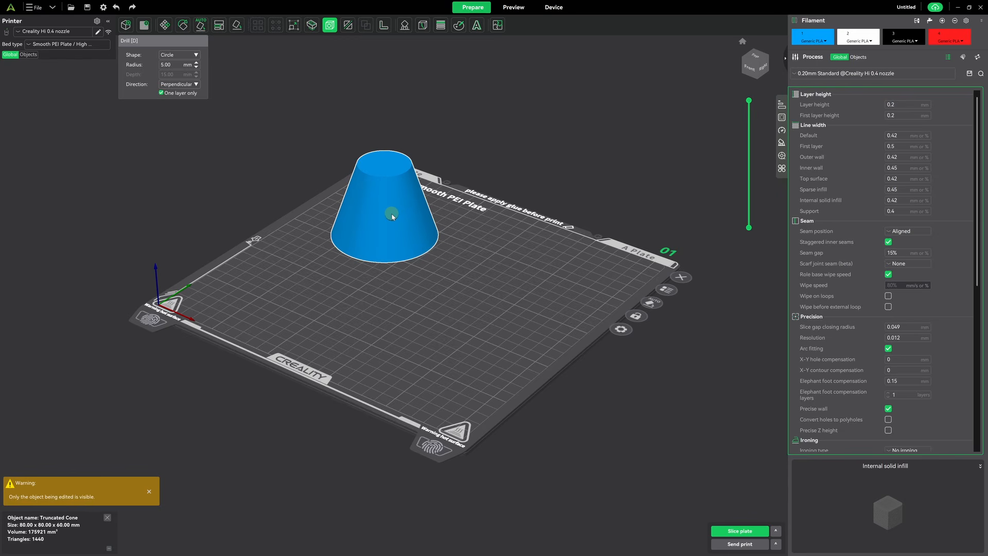
pyautogui.click(415, 221)
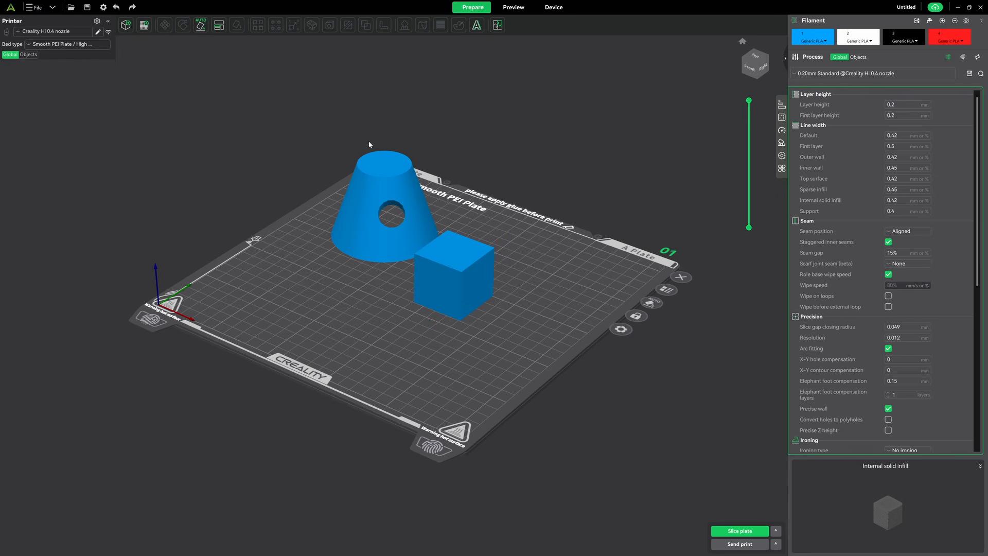
# Start the Drill tool again on the drilled truncated cone.
pyautogui.click(337, 213)
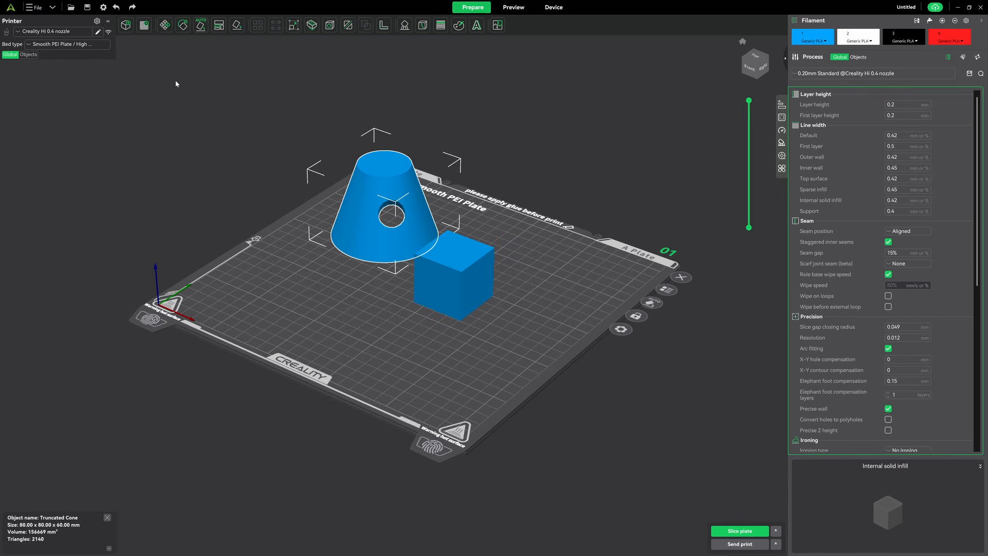
pyautogui.moveTo(194, 62)
pyautogui.mouseDown()
pyautogui.moveTo(196, 82)
pyautogui.moveTo(233, 79)
pyautogui.moveTo(233, 67)
pyautogui.moveTo(197, 69)
pyautogui.moveTo(209, 71)
pyautogui.mouseUp()
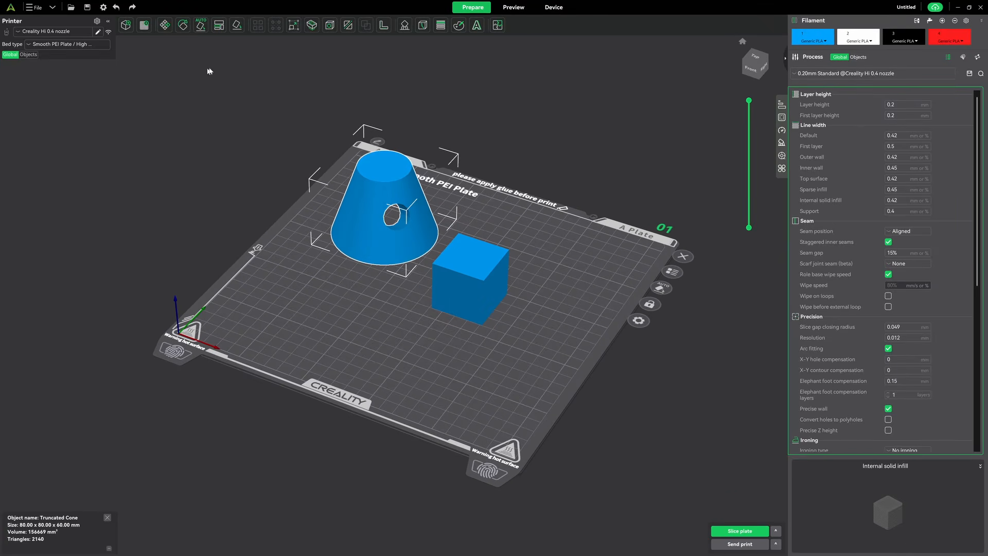
pyautogui.click(329, 26)
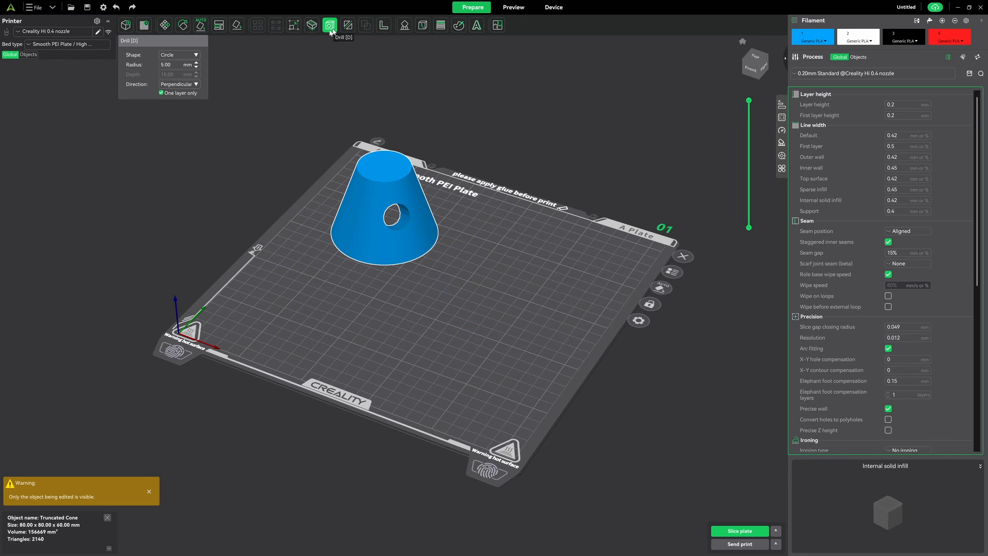